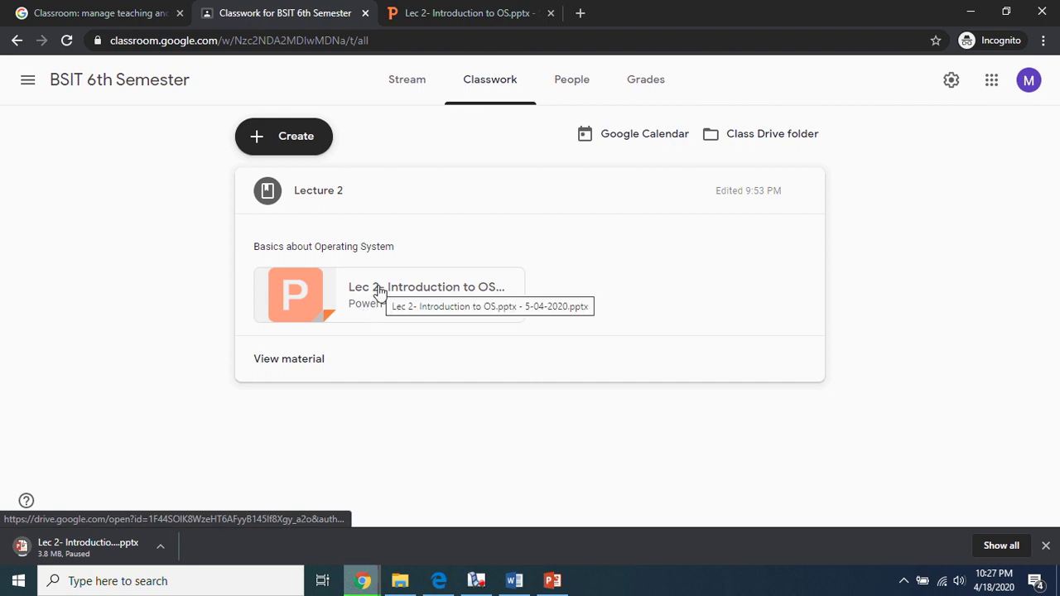
# Open the Lecture 2 PowerPoint attachment, view the class's People list, and return to the classwork list
pyautogui.click(385, 301)
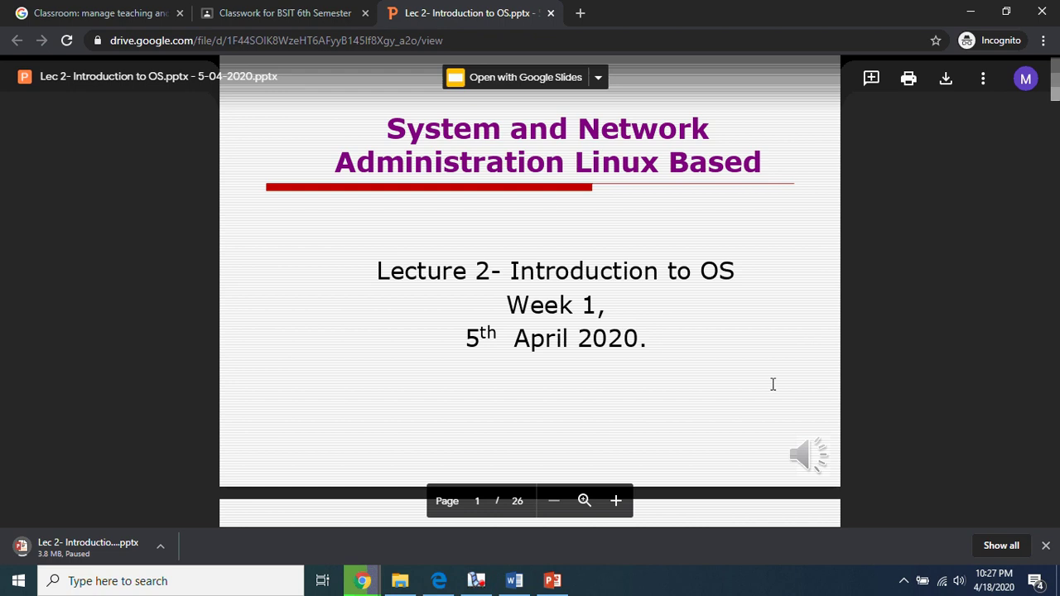
pyautogui.click(266, 11)
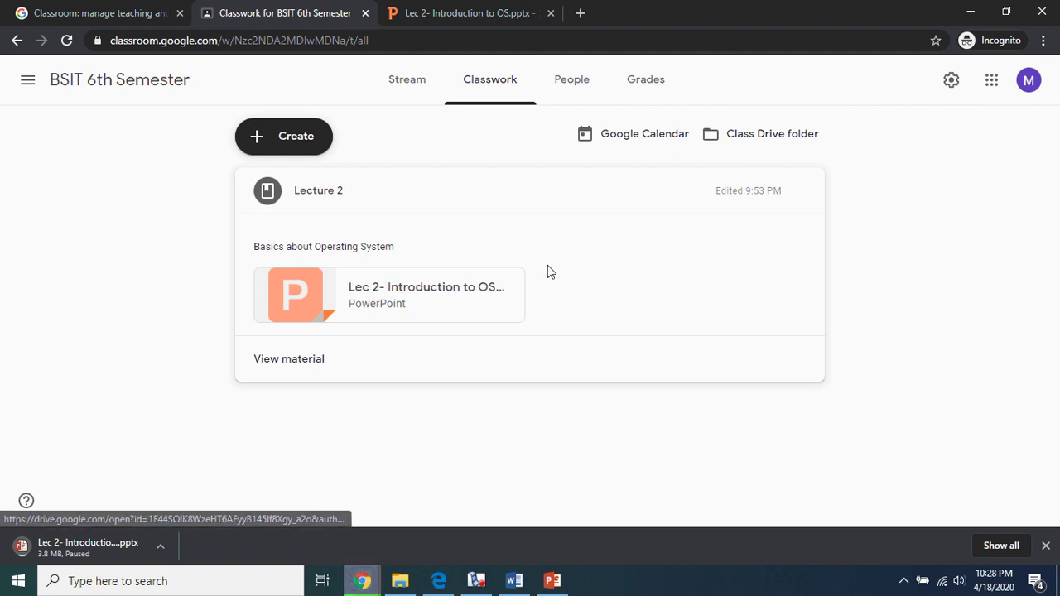
pyautogui.click(577, 88)
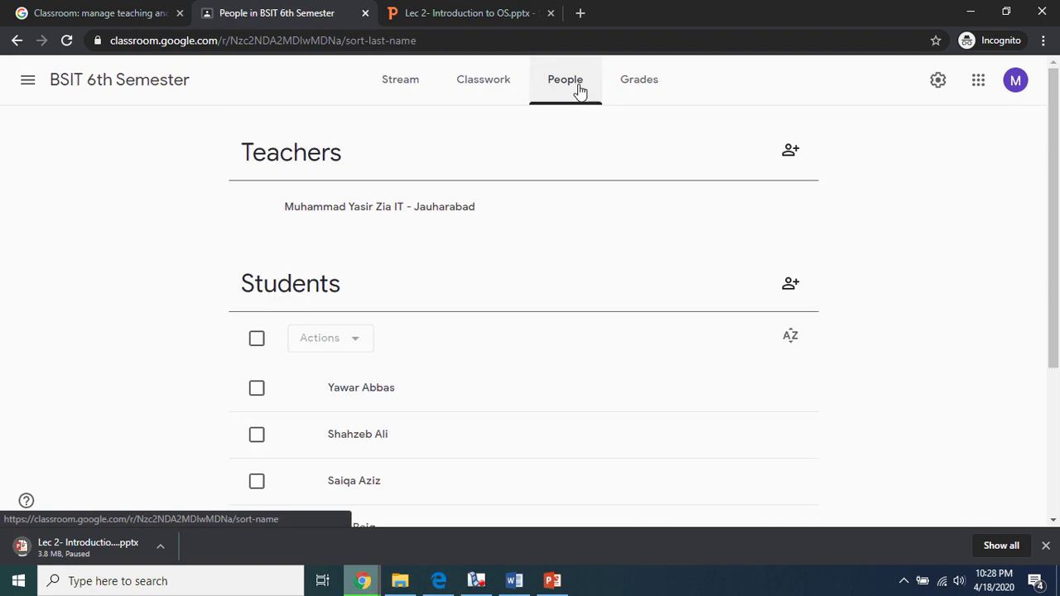
pyautogui.click(494, 94)
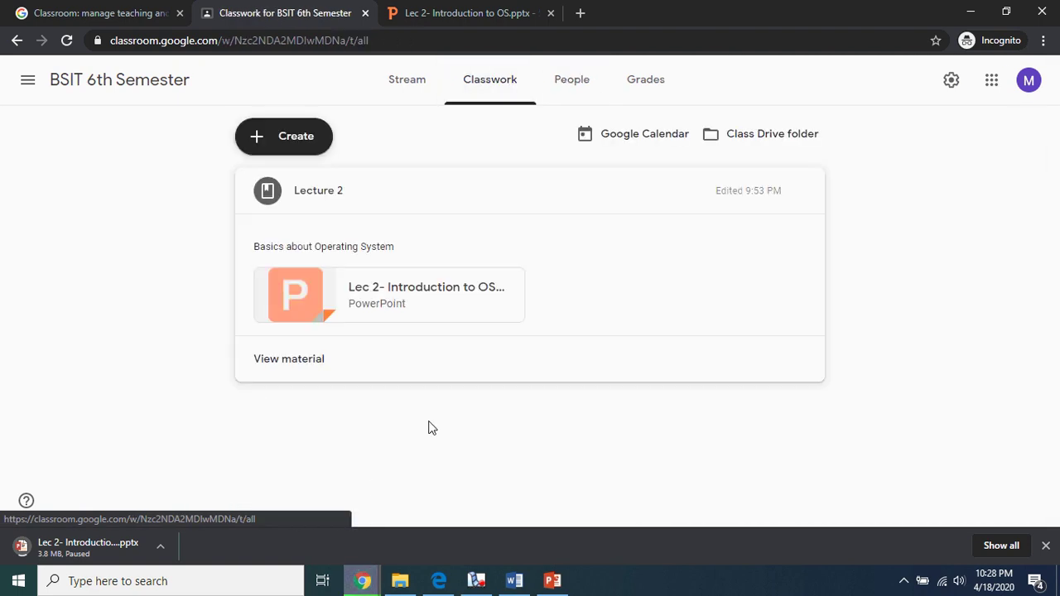
pyautogui.click(476, 581)
pyautogui.click(497, 438)
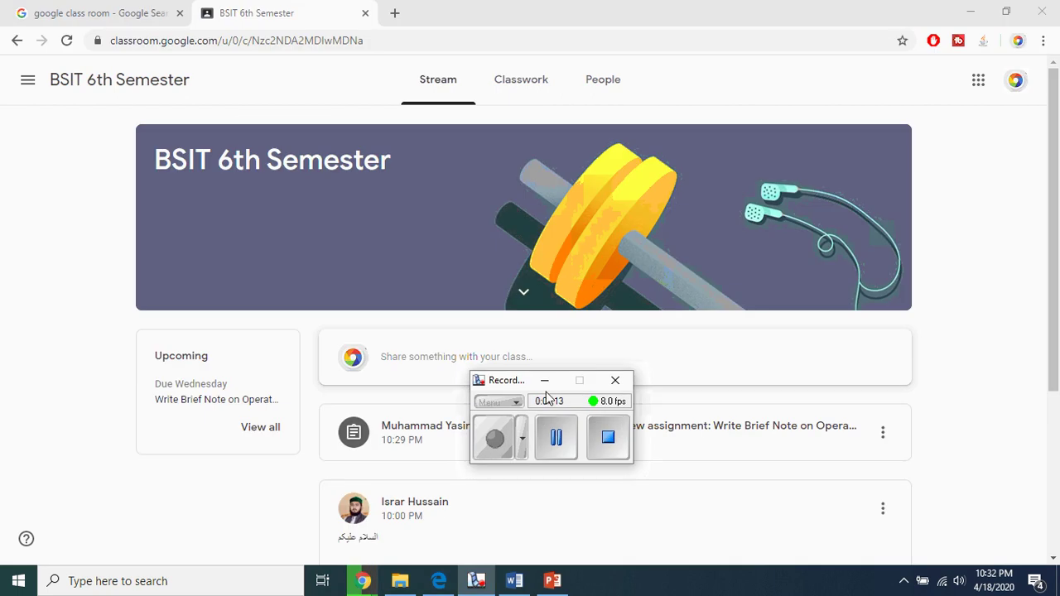
pyautogui.click(544, 380)
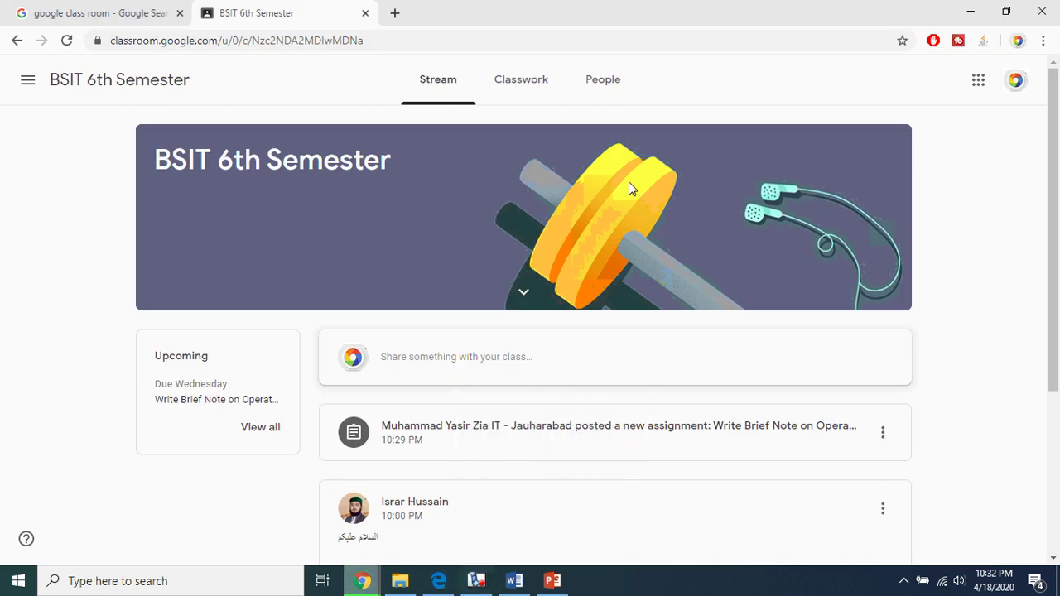
# Open the "Write Brief Note on Operating System" assignment details from the class's classwork
pyautogui.click(514, 91)
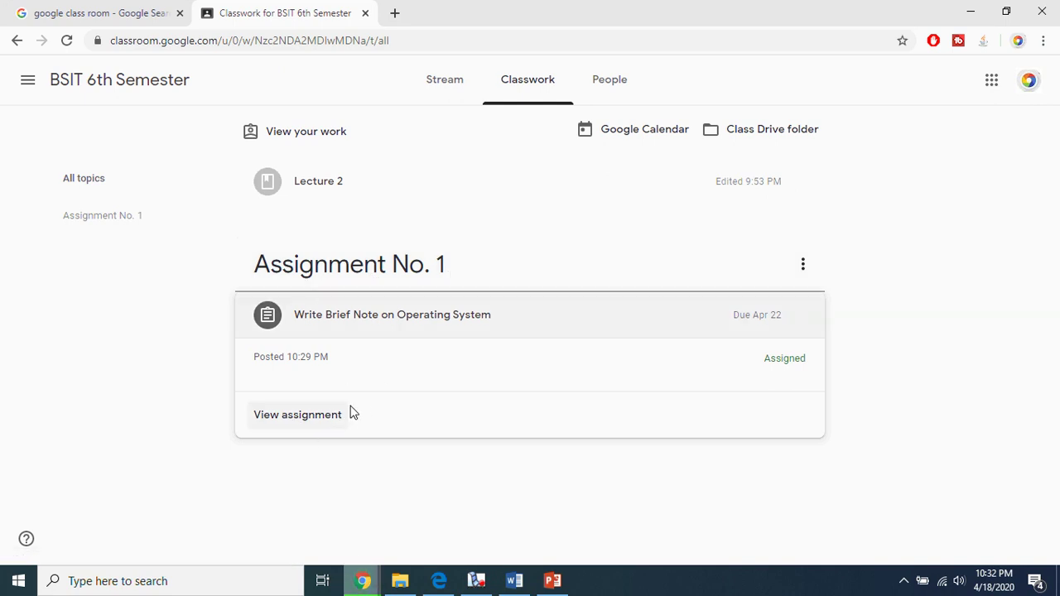
pyautogui.click(303, 418)
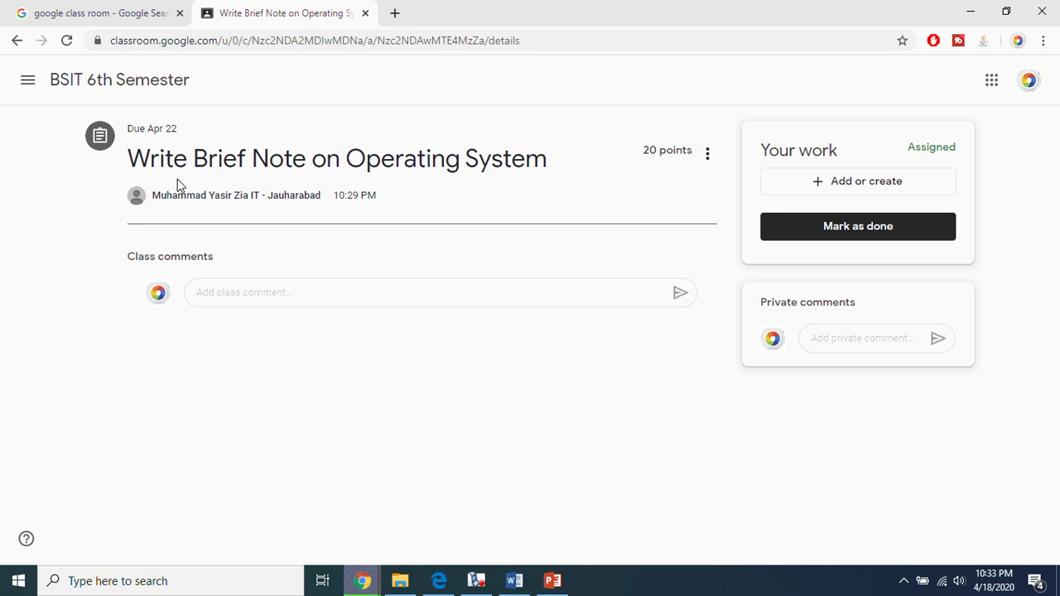
# Switch to Word 2016 and create a new blank document
pyautogui.click(187, 585)
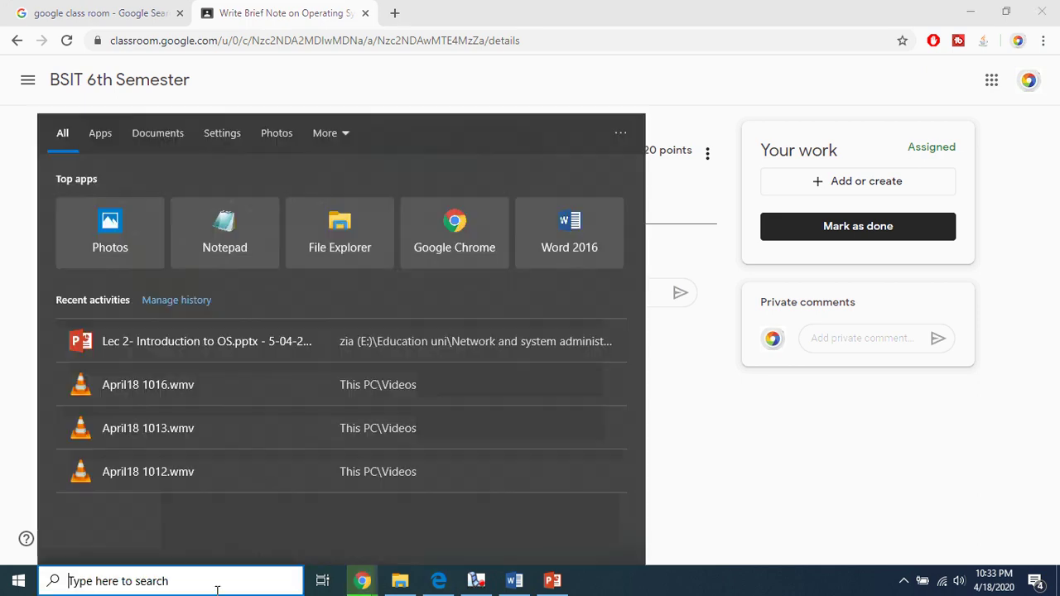
pyautogui.write('wor')
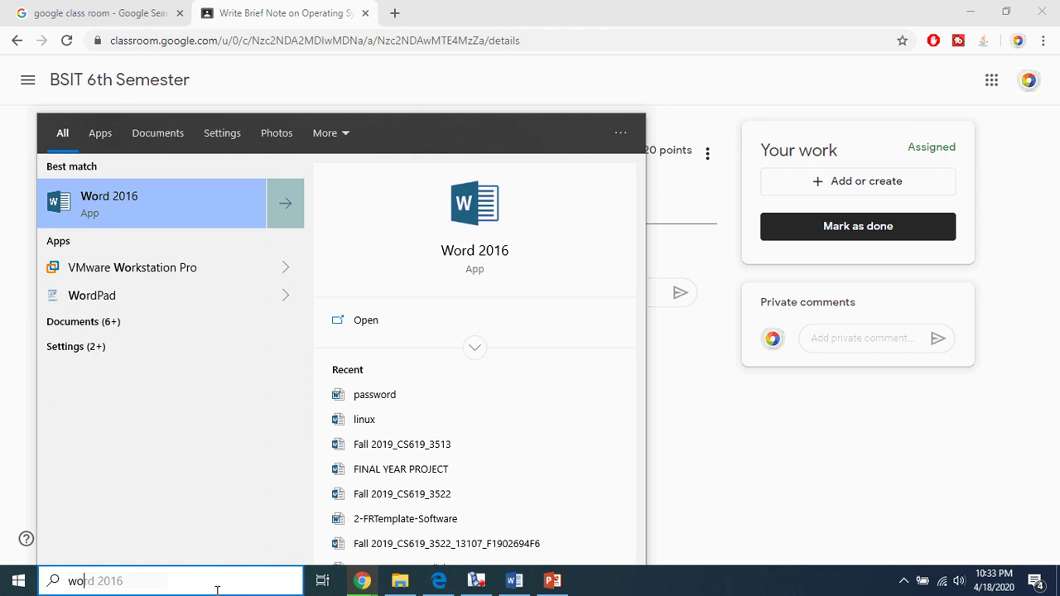
pyautogui.press('Return')
pyautogui.click(436, 208)
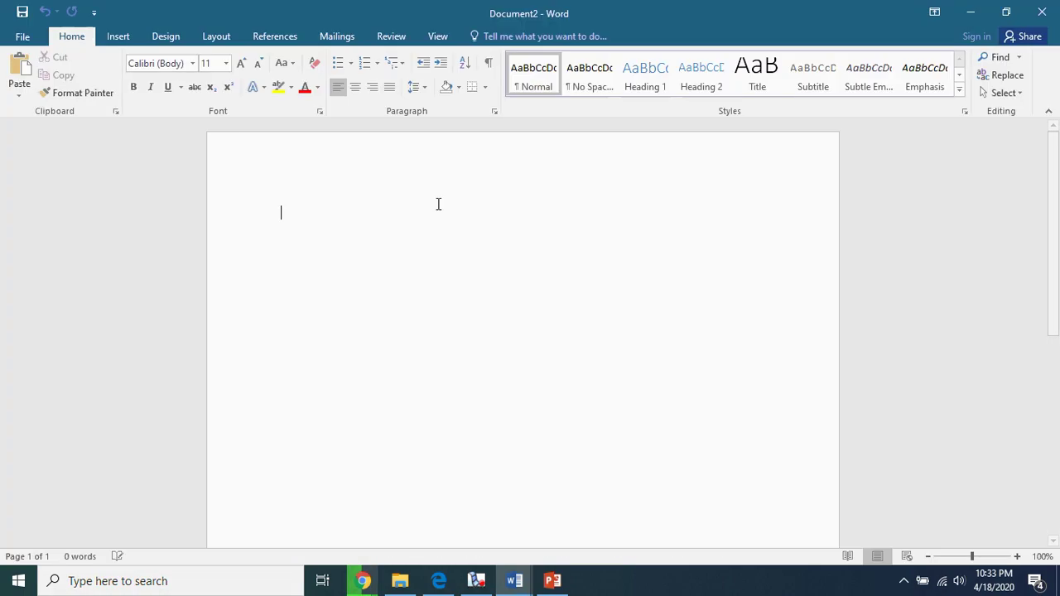
# Enter placeholder lines "Sdfd a", "Sdf a", "F", "Asdf", "As f" and "A" in the document, then minimize Word to return to the assignment
pyautogui.write('sdfd a')
pyautogui.press('Return')
pyautogui.write('sdf a')
pyautogui.press('Return')
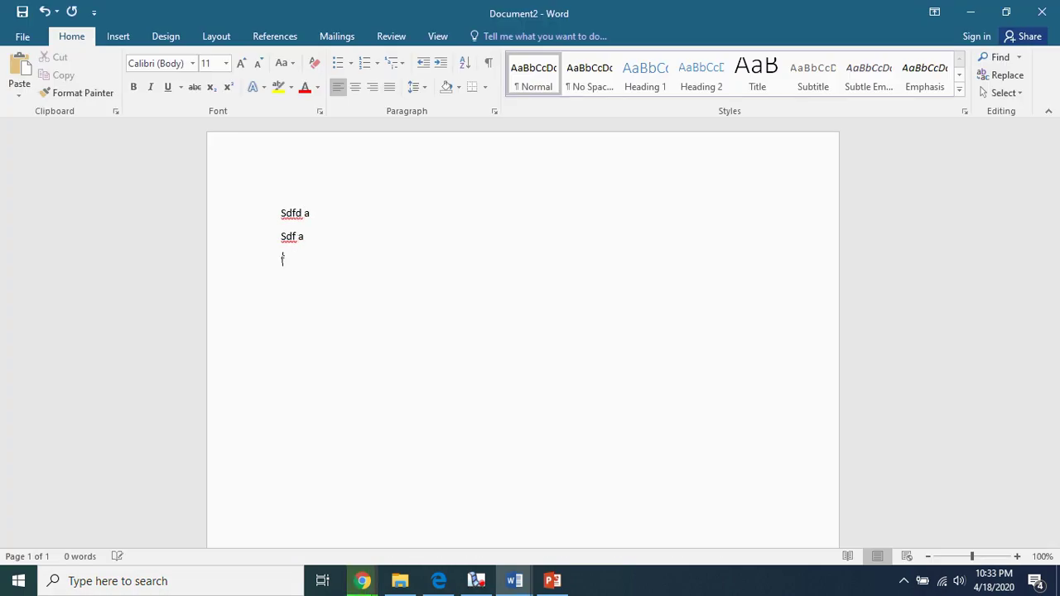
pyautogui.write('f')
pyautogui.press('Return')
pyautogui.write('asdf as')
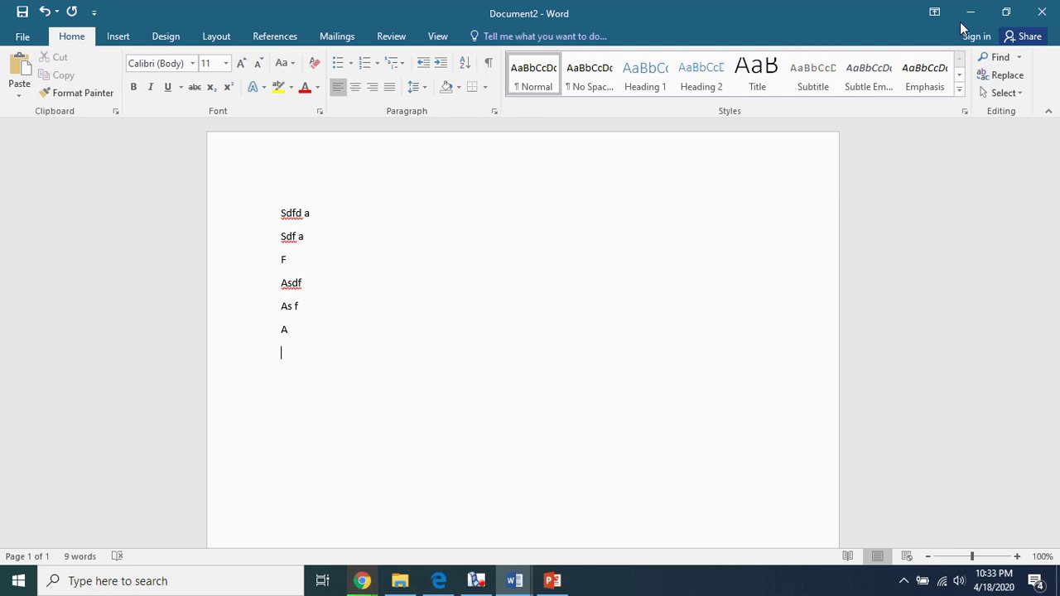
pyautogui.click(967, 13)
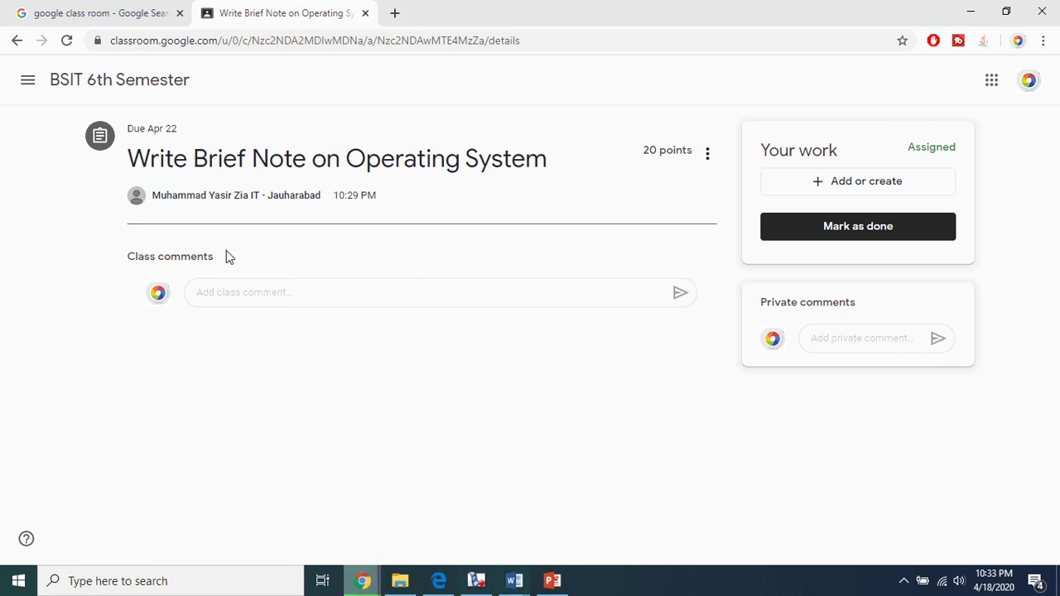
# Attach New Text Document.txt from the Videos folder to the assignment and turn in the work
pyautogui.click(855, 189)
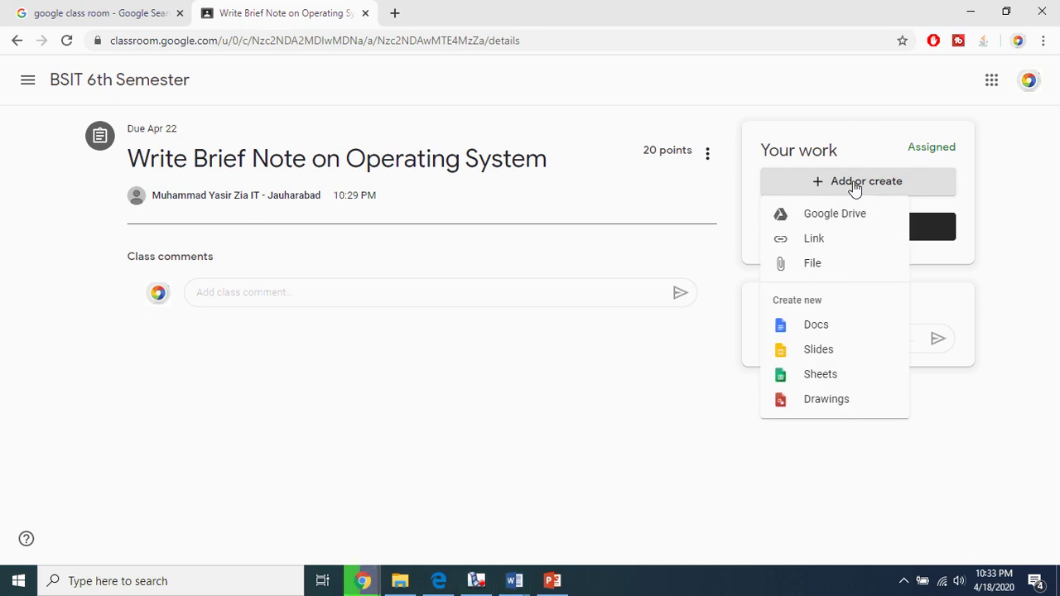
pyautogui.click(813, 265)
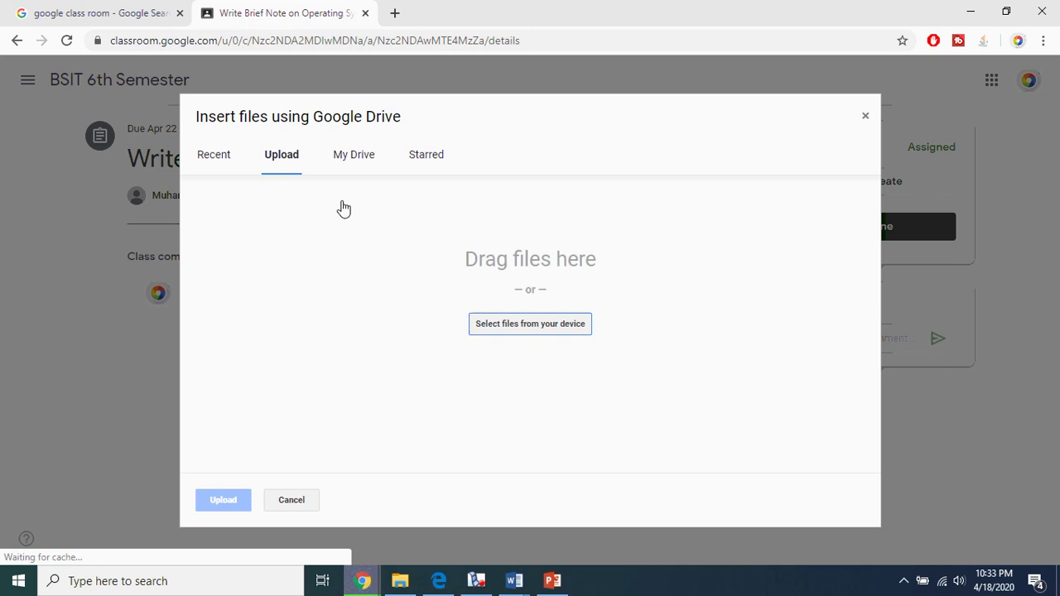
pyautogui.click(541, 325)
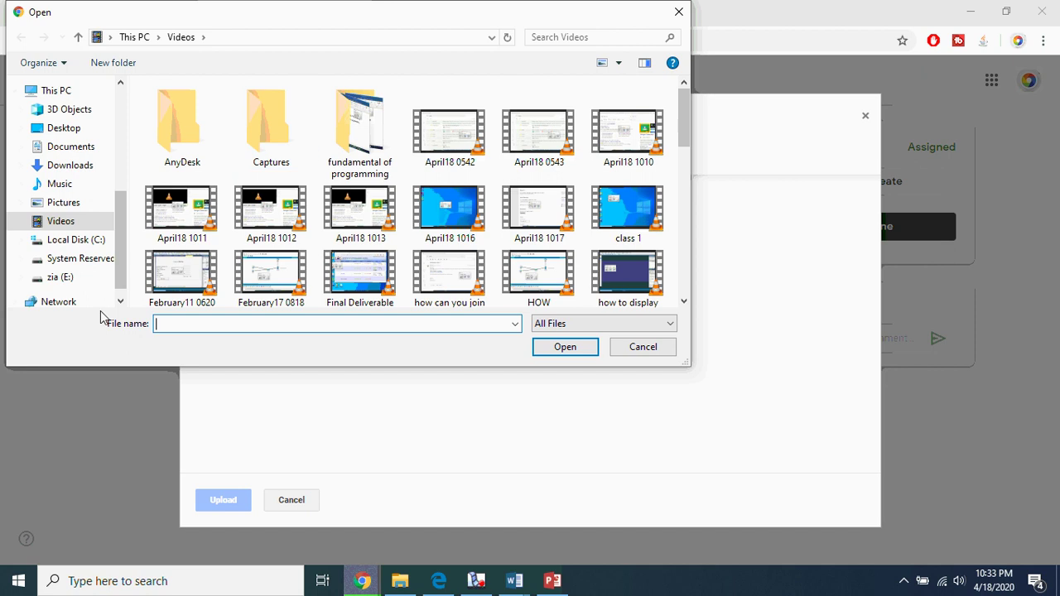
pyautogui.scroll(-6, 520, 207)
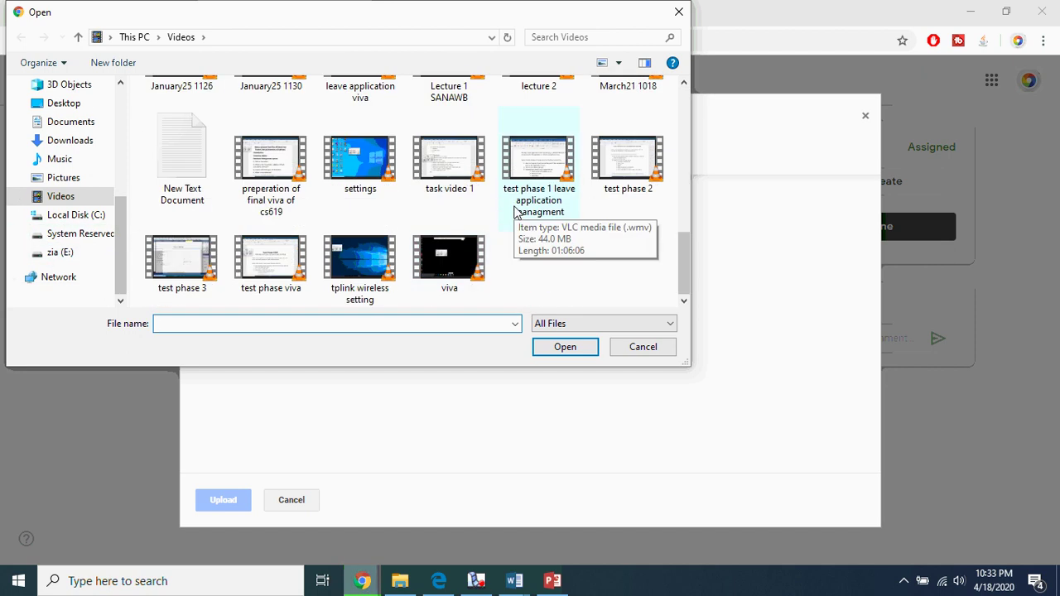
pyautogui.click(177, 174)
pyautogui.click(580, 354)
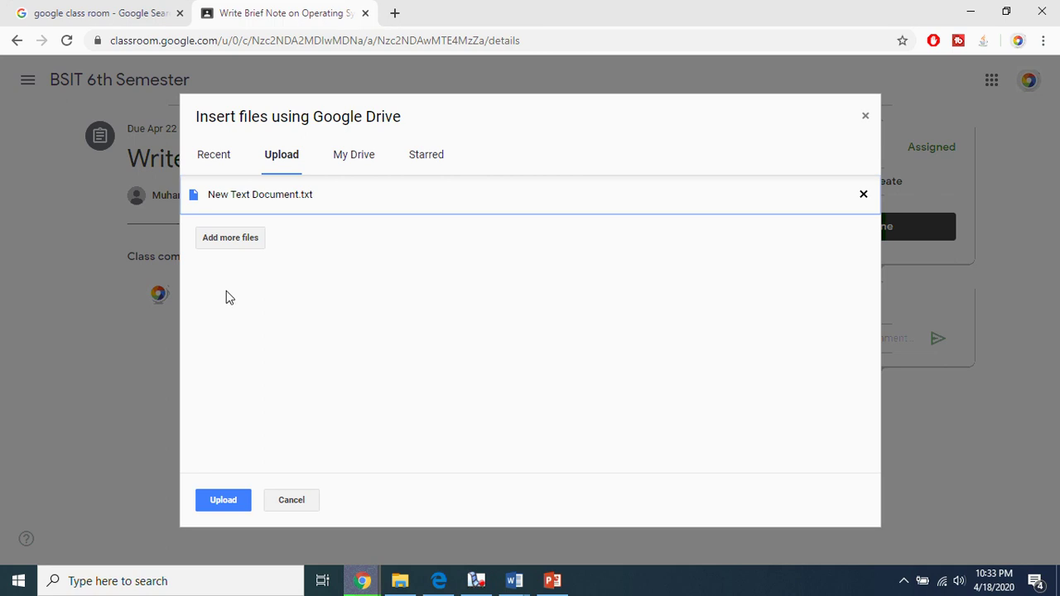
pyautogui.click(224, 501)
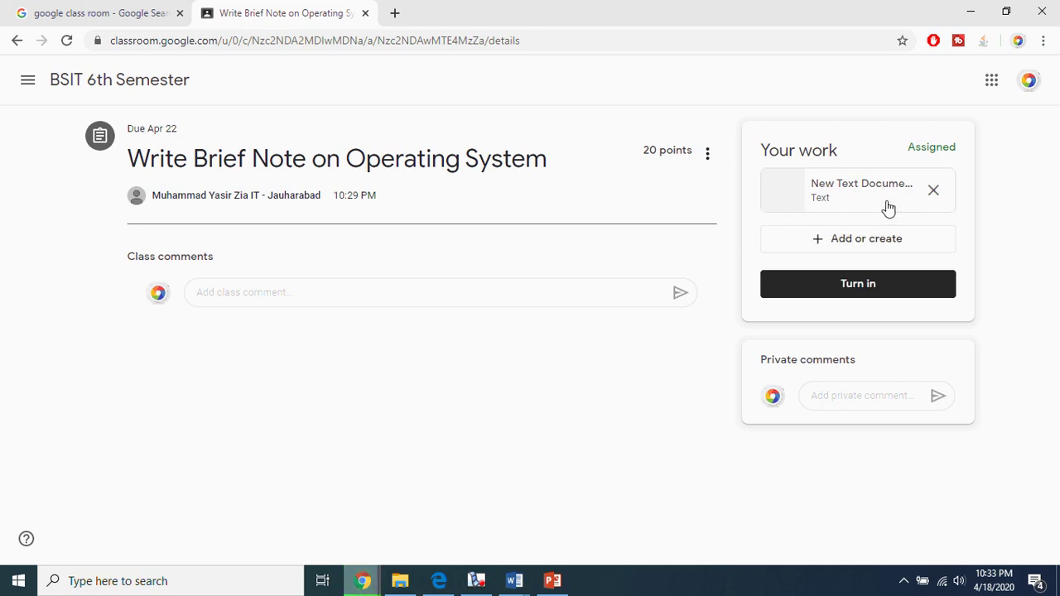
pyautogui.click(854, 289)
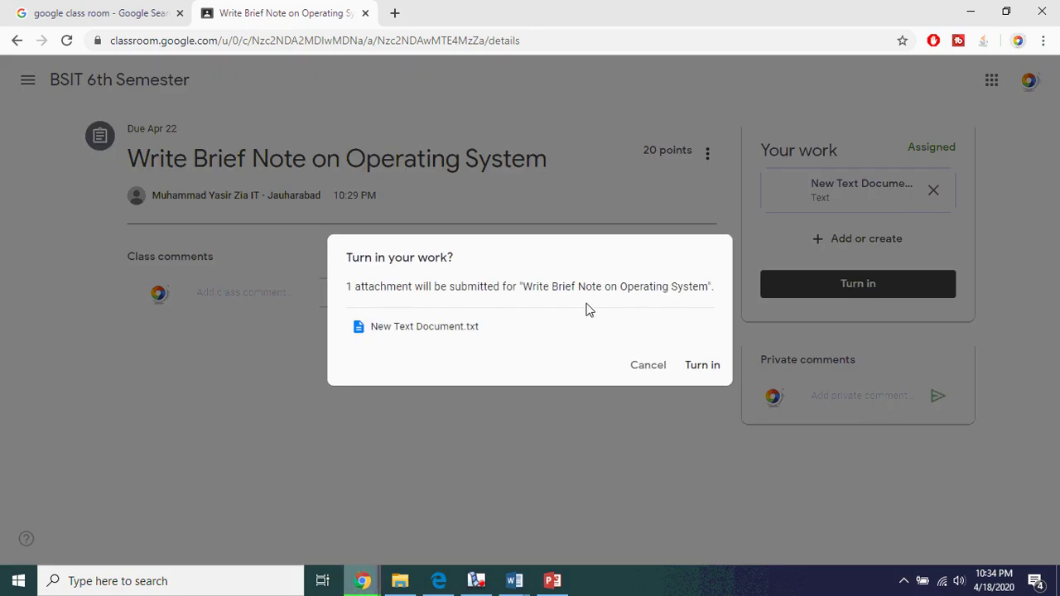
pyautogui.click(702, 371)
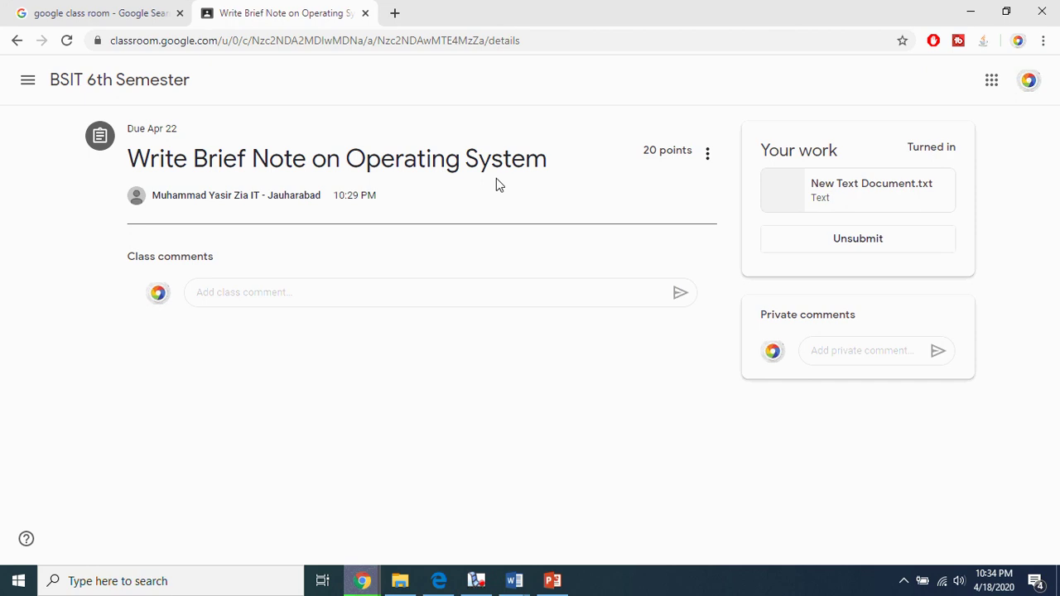
pyautogui.click(846, 248)
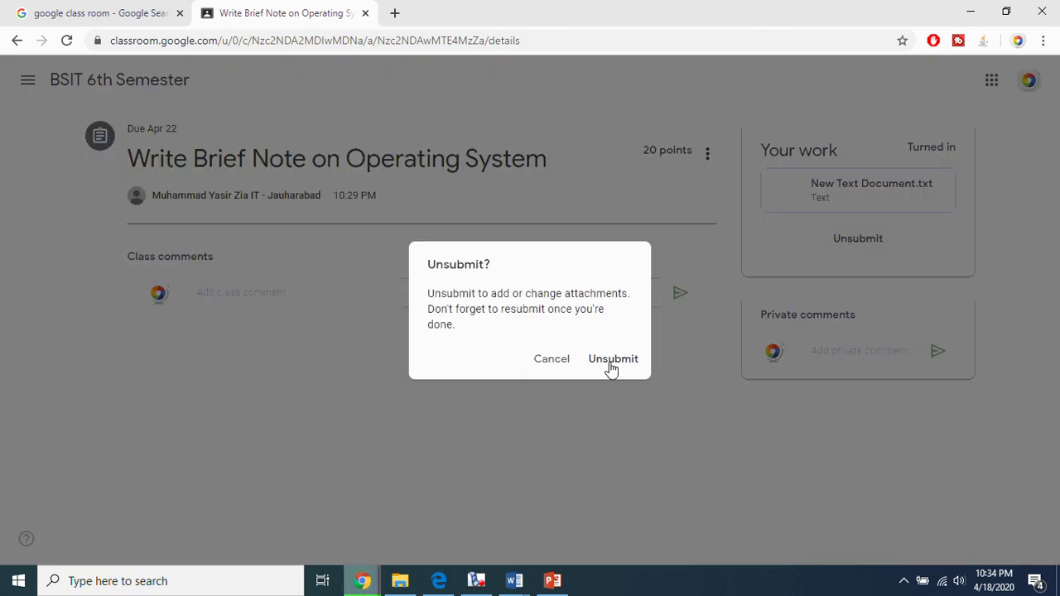
pyautogui.click(553, 364)
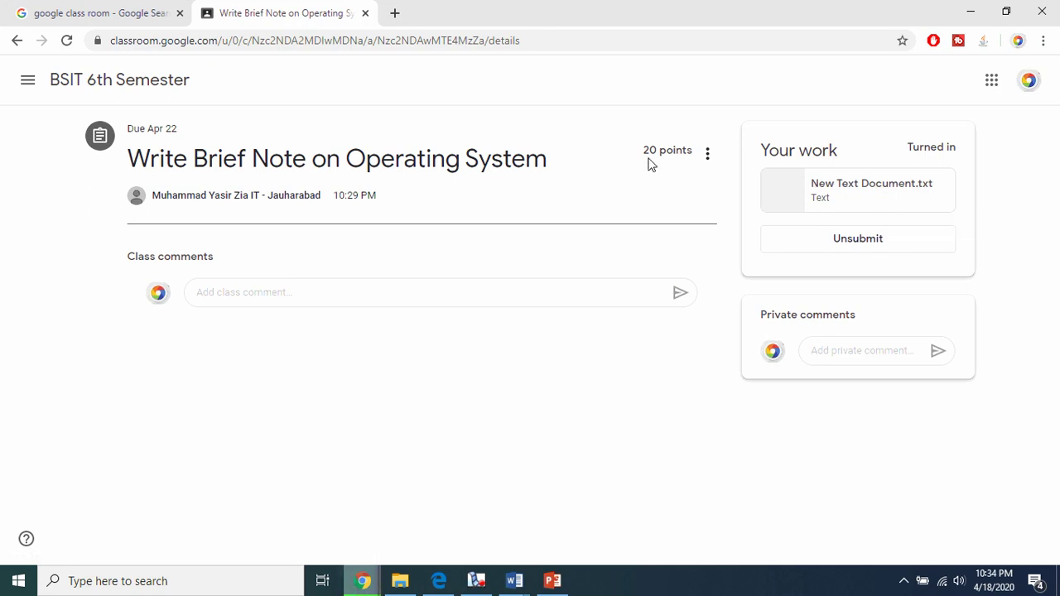
pyautogui.moveTo(644, 152); pyautogui.dragTo(659, 154)
# Unsubmit the assignment and remove the attached New Text Document.txt from the work
pyautogui.click(845, 242)
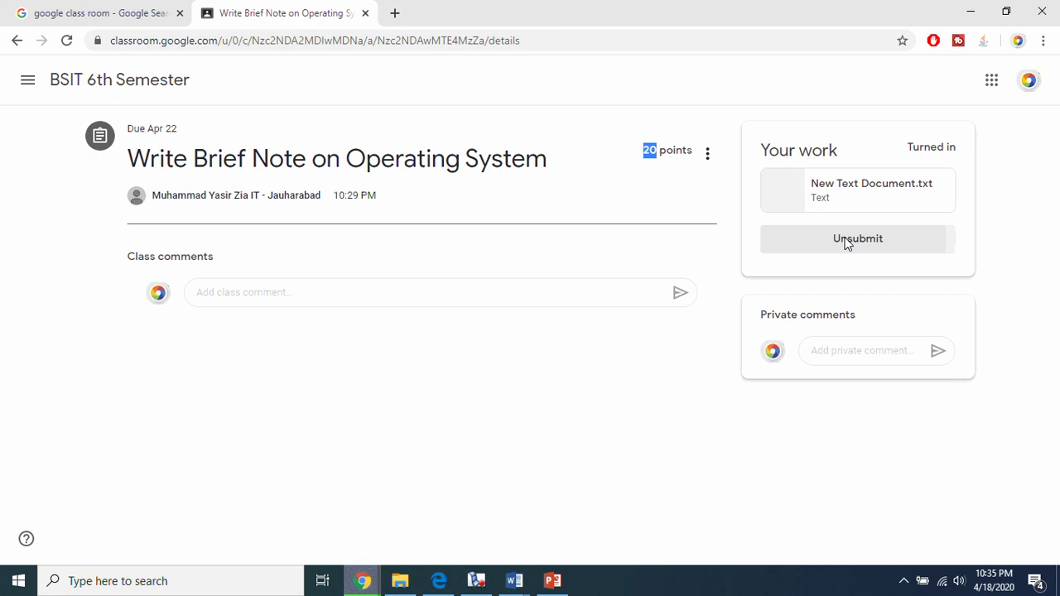
pyautogui.click(622, 364)
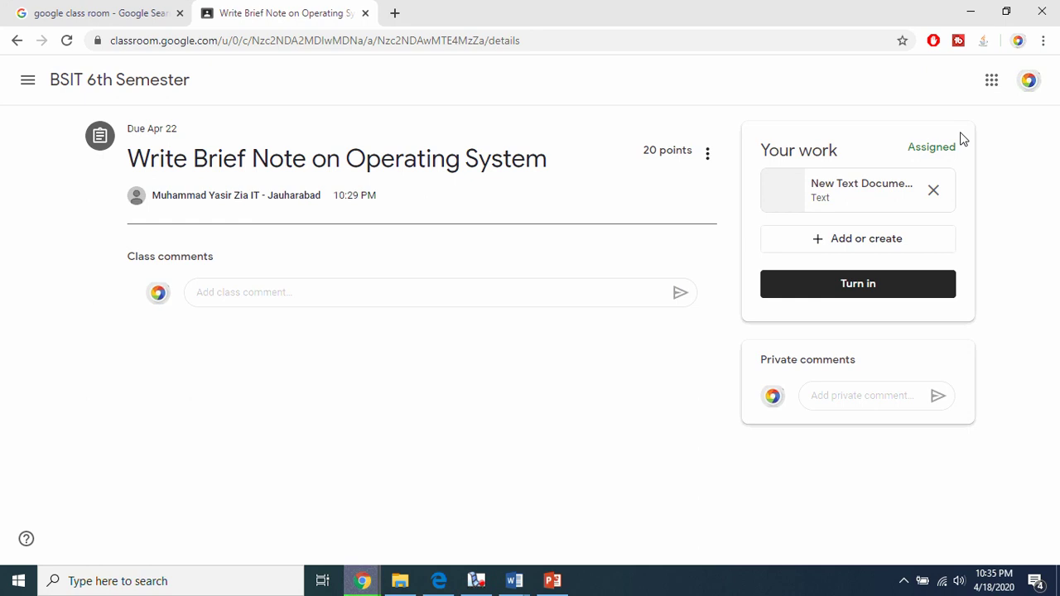
pyautogui.click(934, 190)
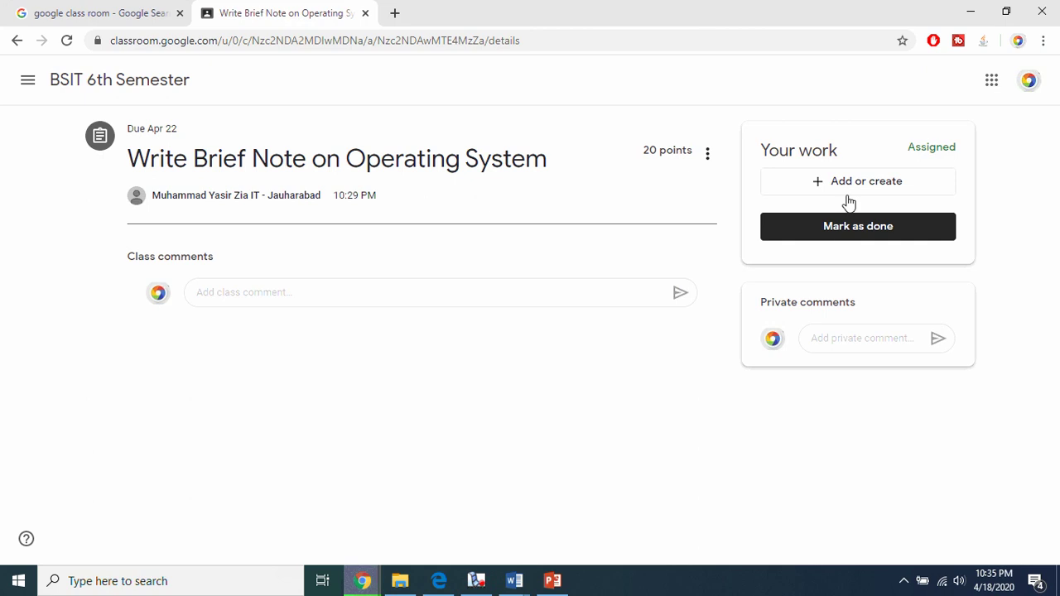
# Upload New Text Document.txt from the Videos folder as the replacement attachment and turn in the assignment again
pyautogui.click(846, 189)
pyautogui.click(820, 265)
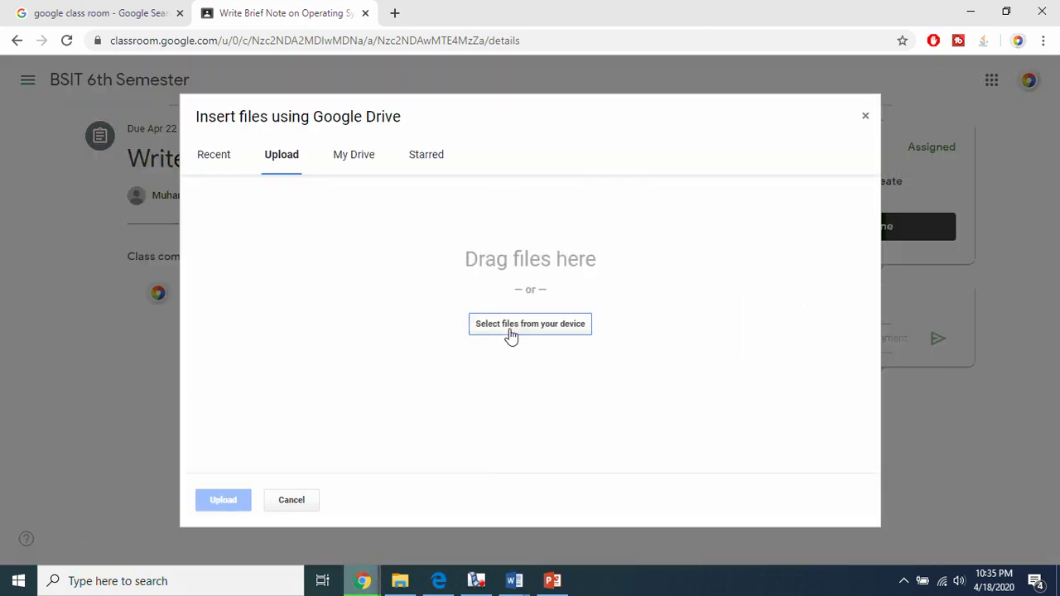
pyautogui.click(514, 329)
pyautogui.scroll(-5, 319, 234)
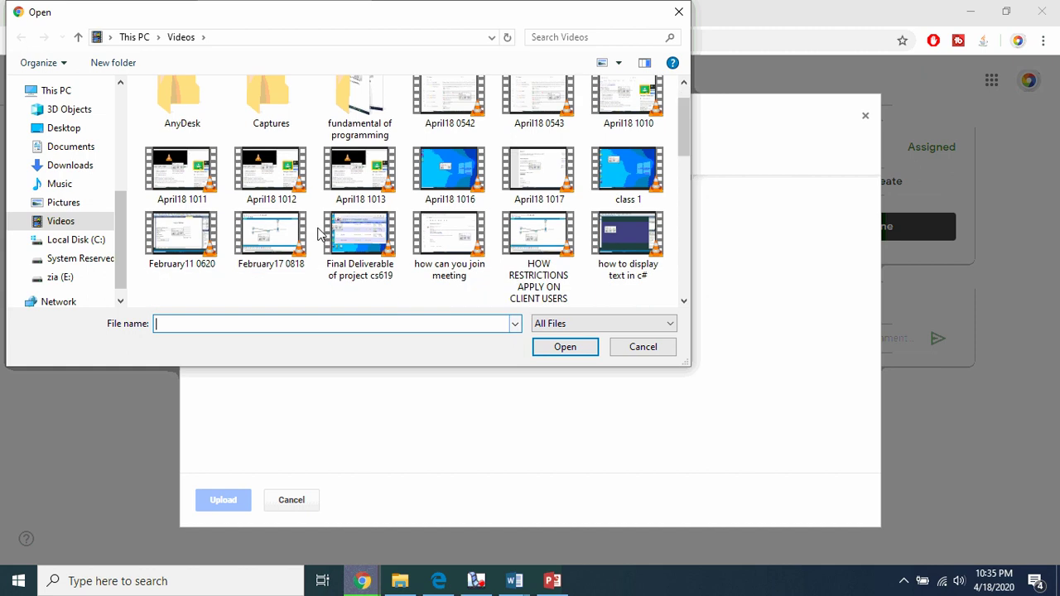
pyautogui.click(178, 197)
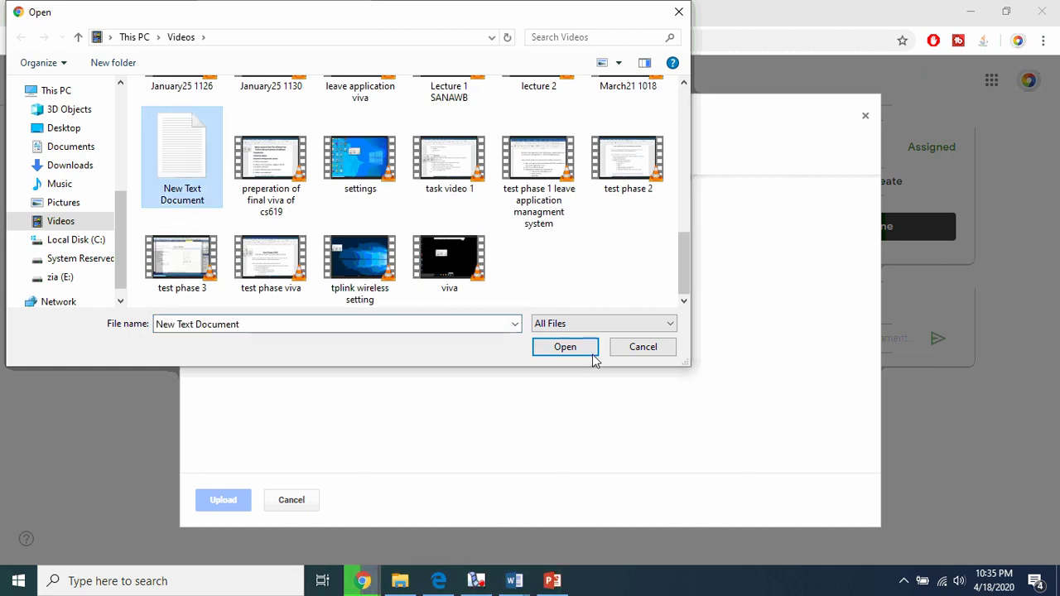
pyautogui.click(563, 347)
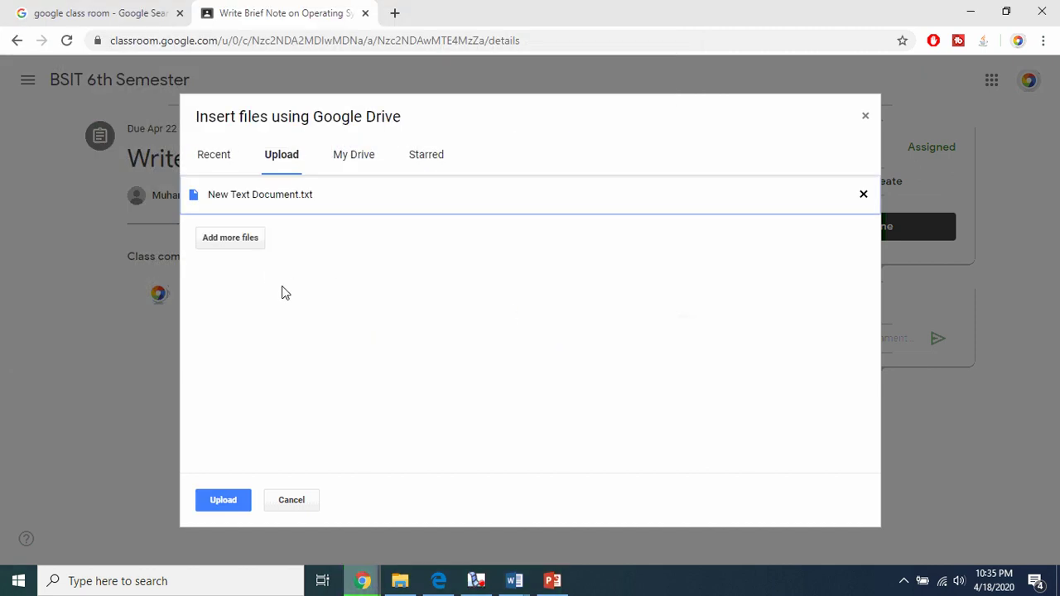
pyautogui.click(225, 500)
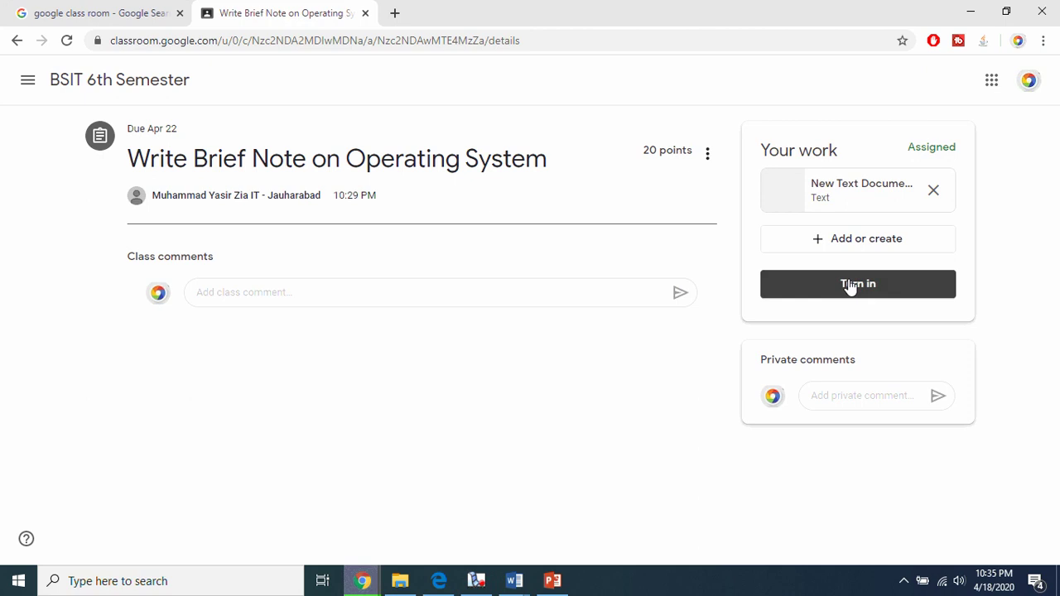
pyautogui.click(851, 285)
pyautogui.click(708, 369)
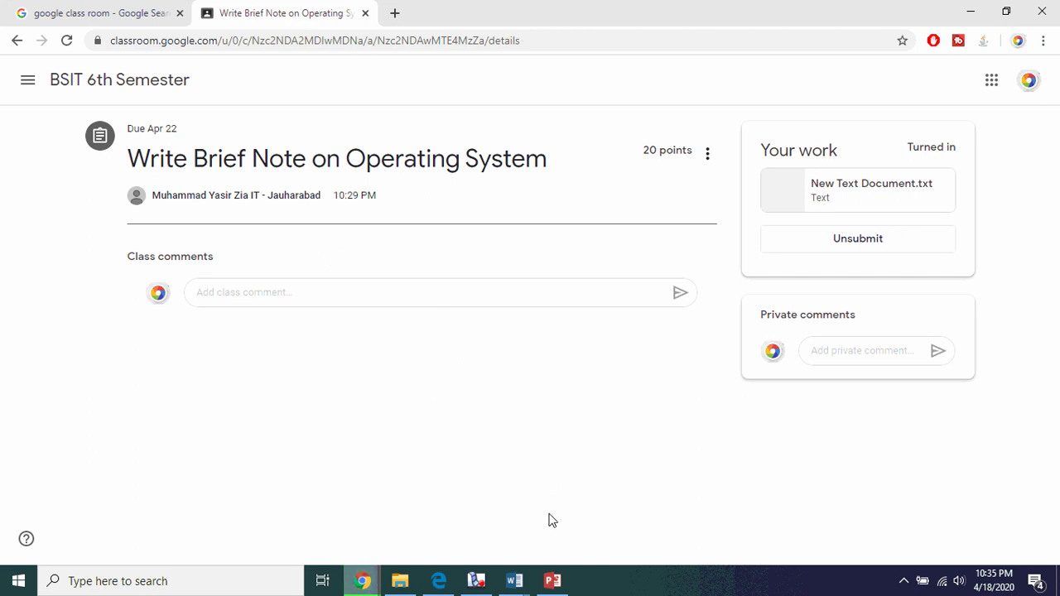
pyautogui.click(477, 579)
pyautogui.click(556, 437)
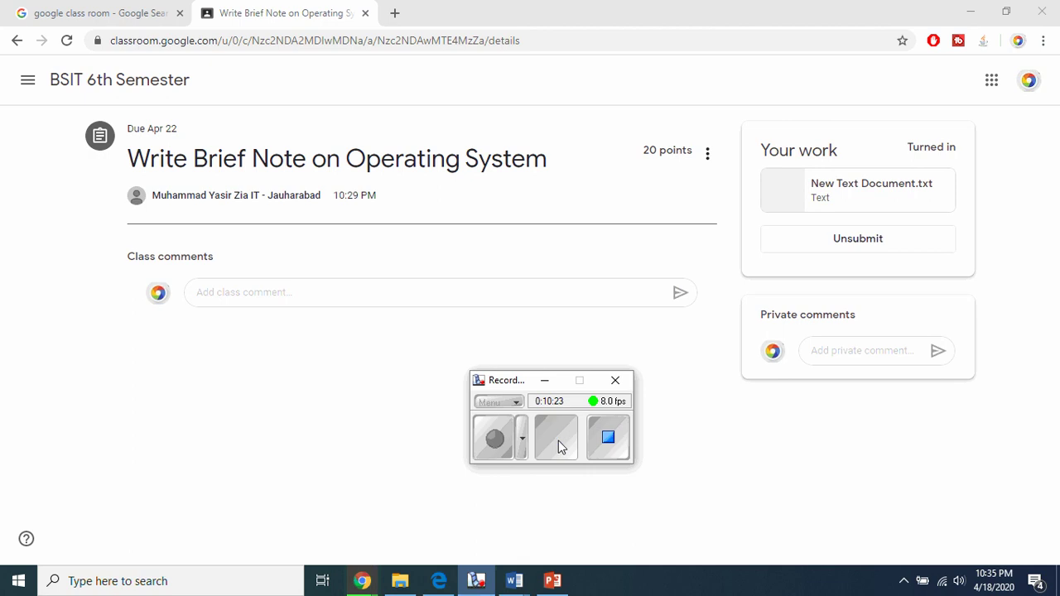
pyautogui.click(493, 438)
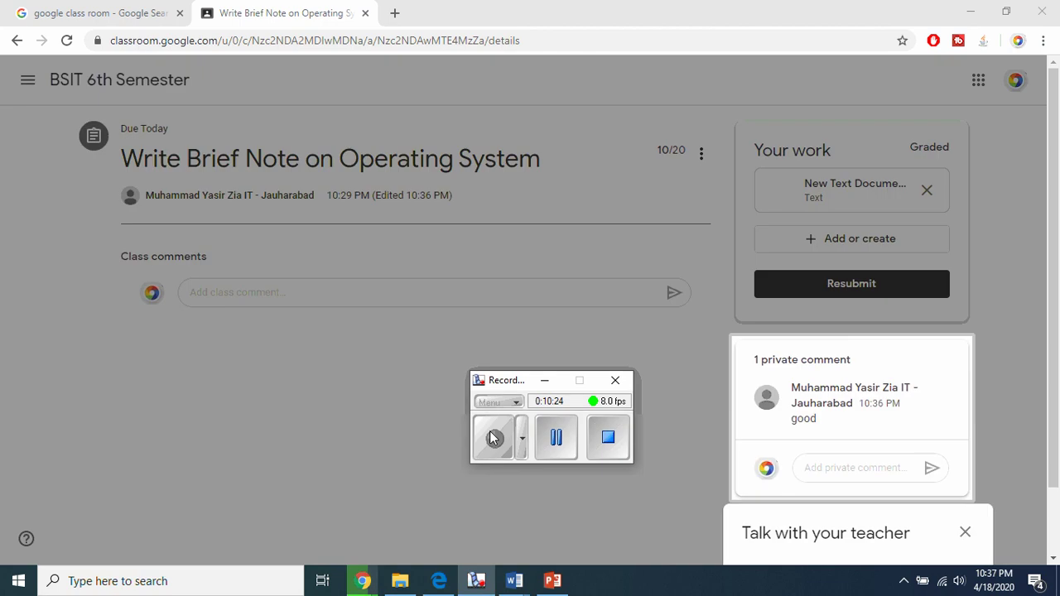
# Minimize the recorder window and post "thanks" as a private comment replying to the teacher on the graded assignment
pyautogui.click(544, 380)
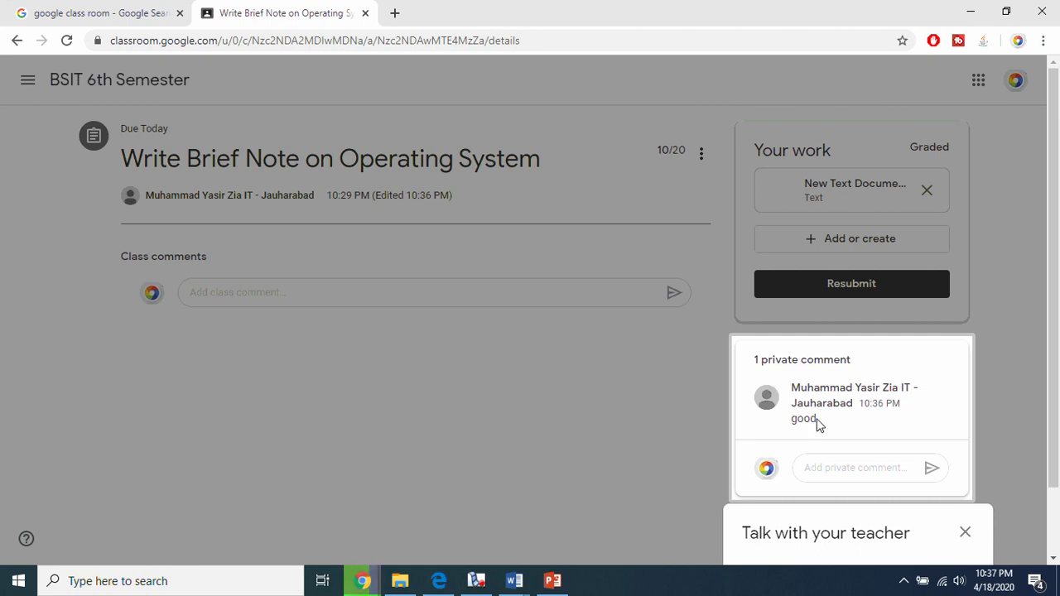
pyautogui.click(836, 470)
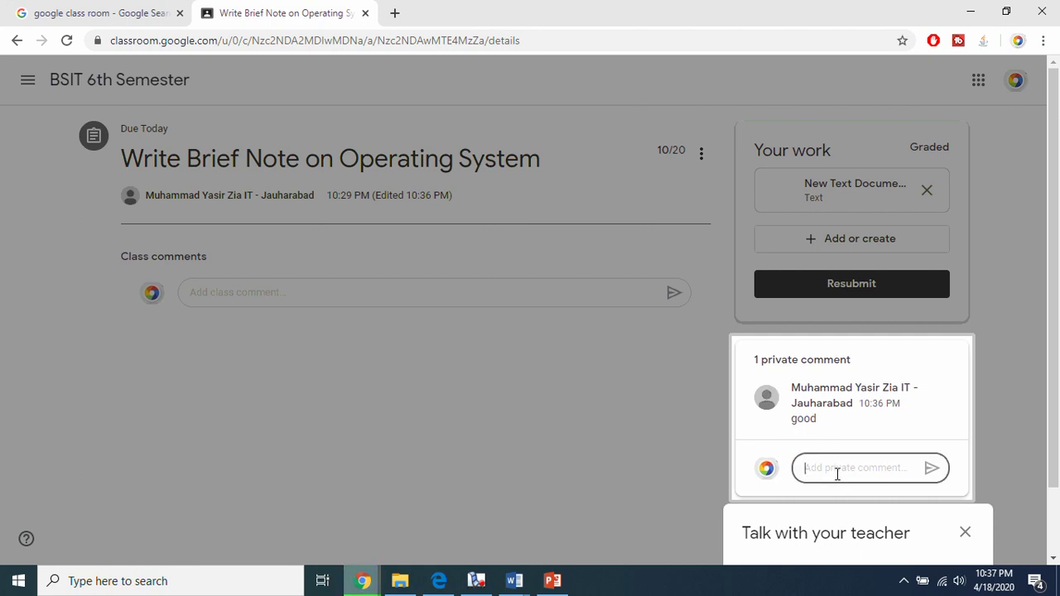
pyautogui.write('thanks')
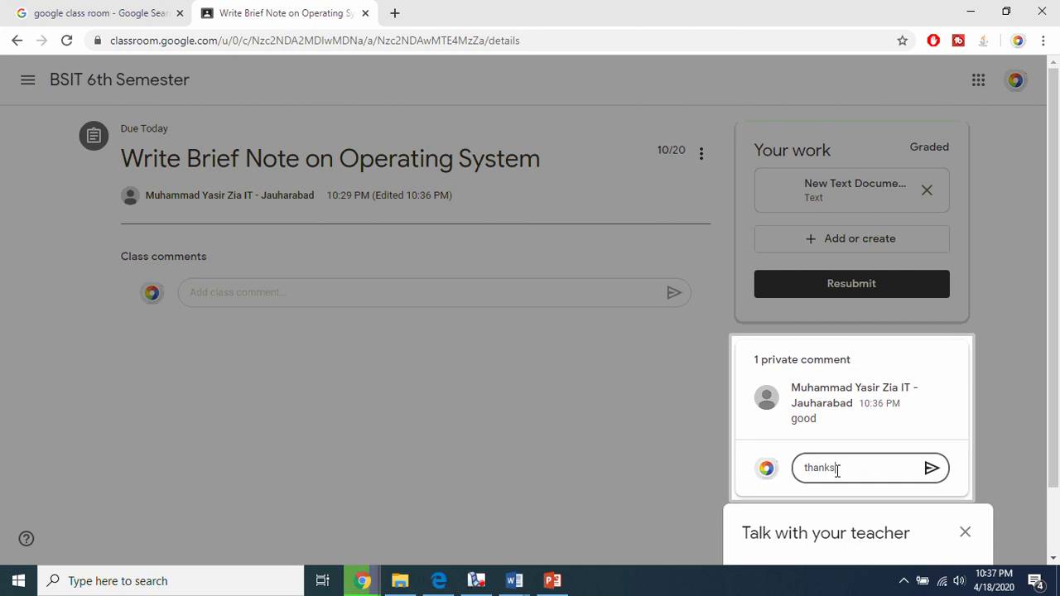
pyautogui.click(931, 467)
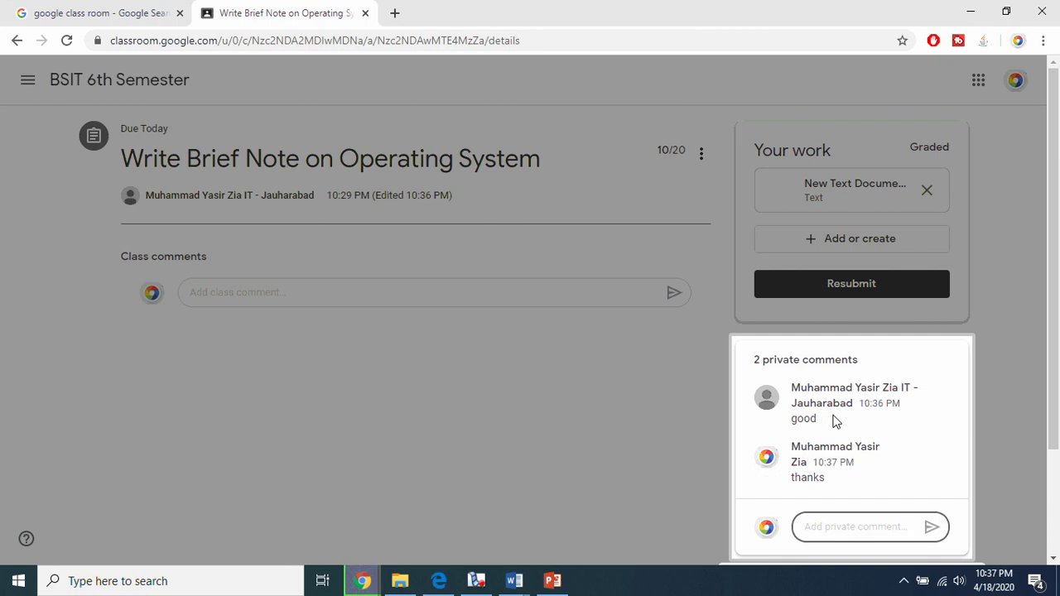
# Reload the assignment page, go to the BSIT 6th Semester classwork and reopen Write Brief Note on Operating System under Assignment No. 1
pyautogui.click(65, 40)
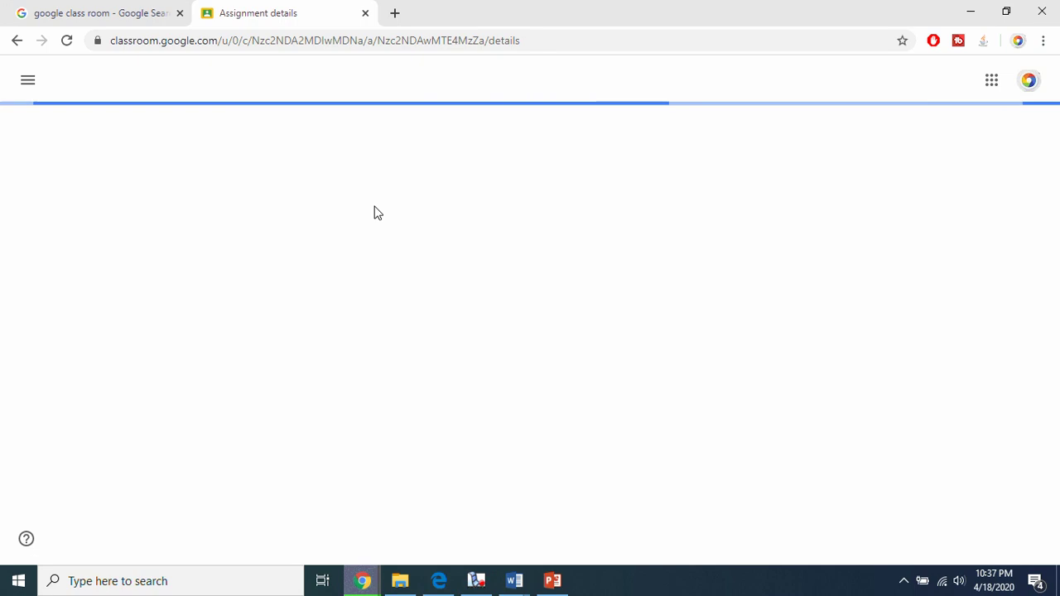
pyautogui.click(28, 83)
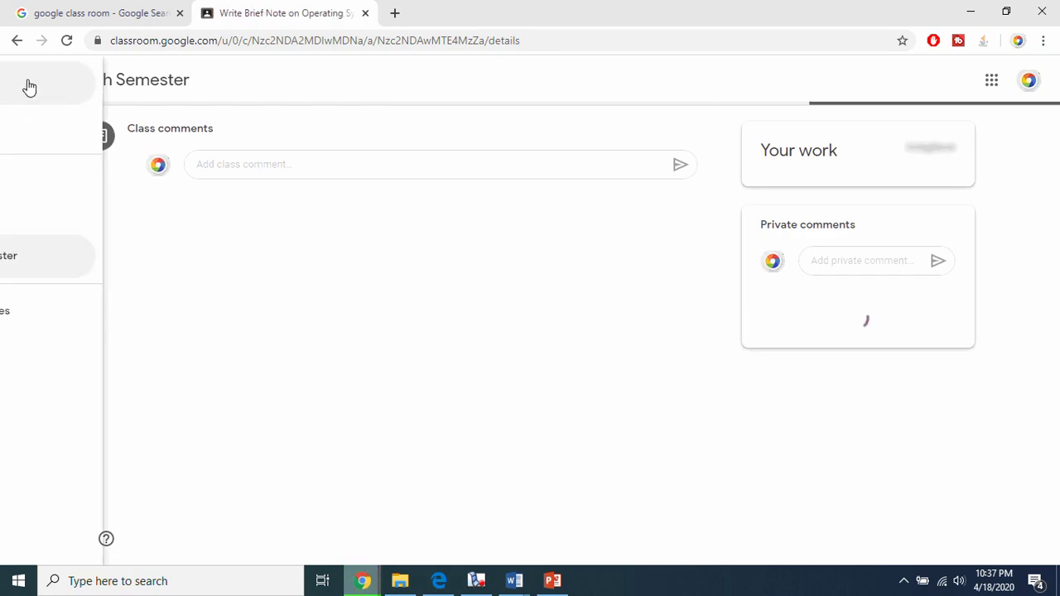
pyautogui.click(72, 265)
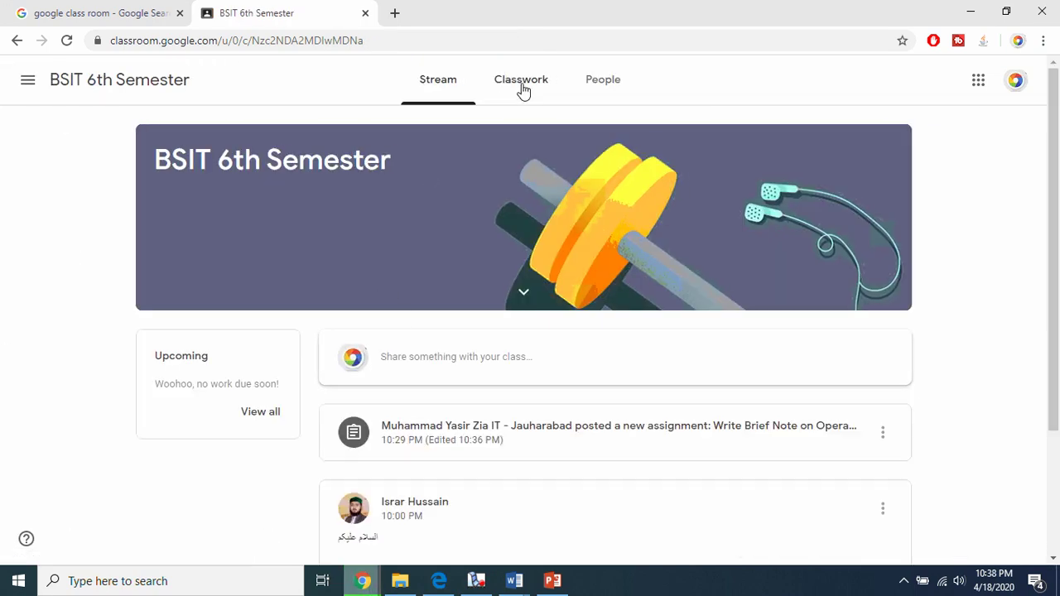
pyautogui.click(522, 87)
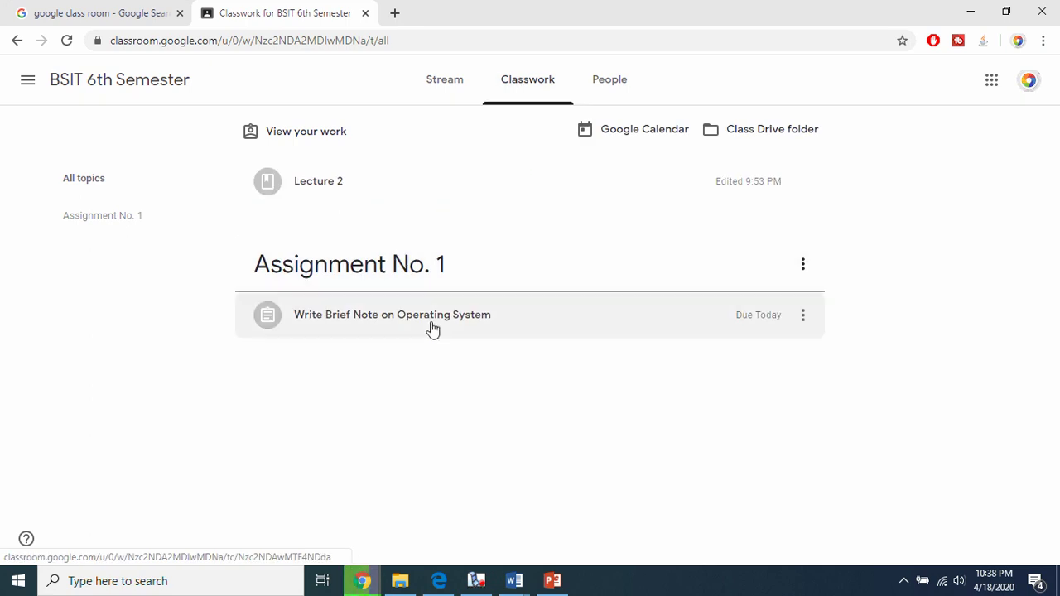
pyautogui.click(433, 329)
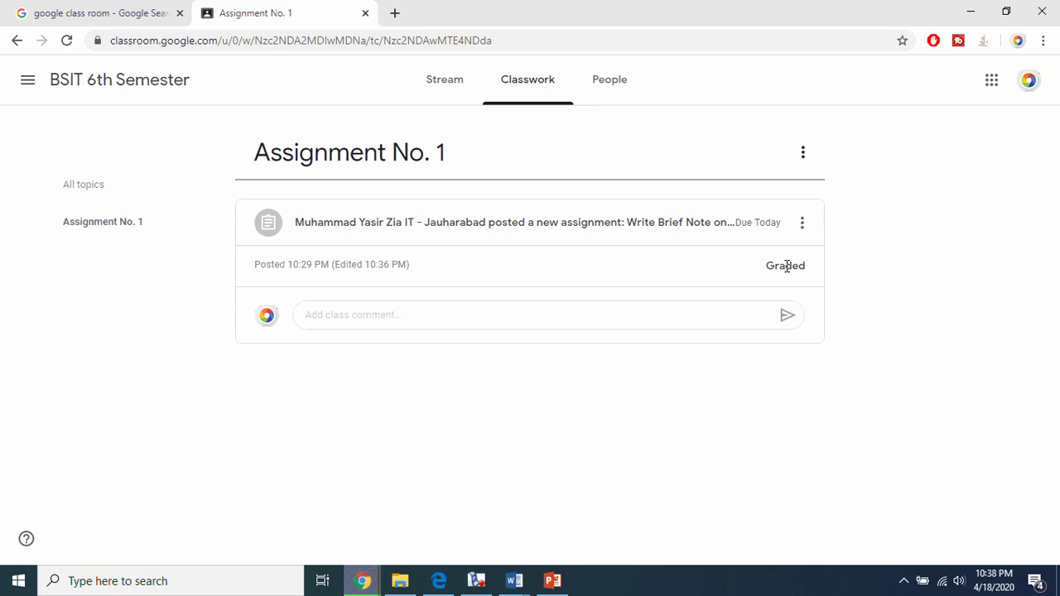
pyautogui.click(535, 220)
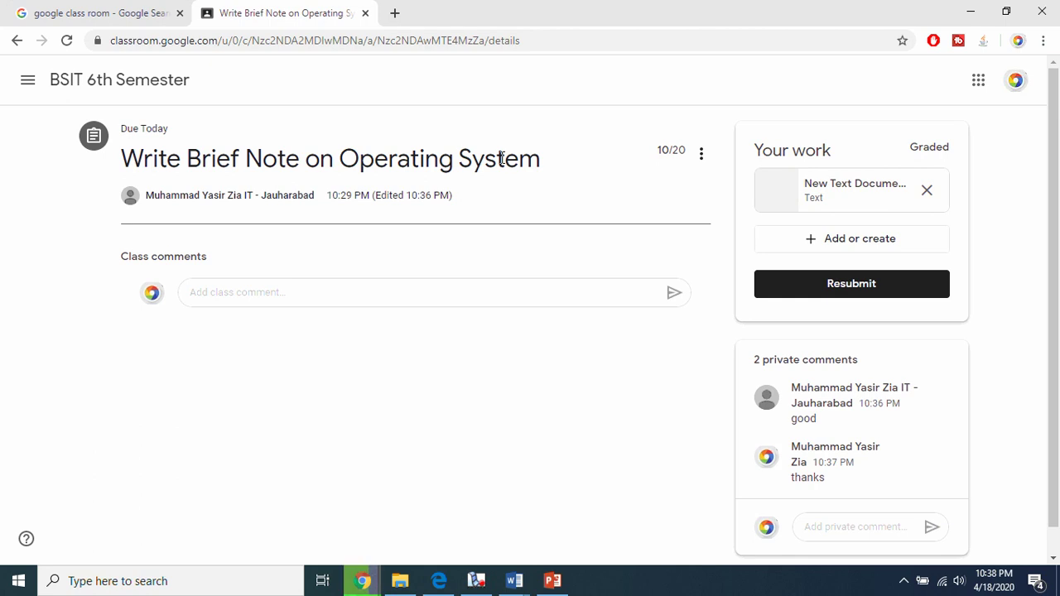
# Return to the class list, reopen BSIT 6th Semester, view the Lecture 2 material from its classwork and activate the class comment field
pyautogui.click(29, 86)
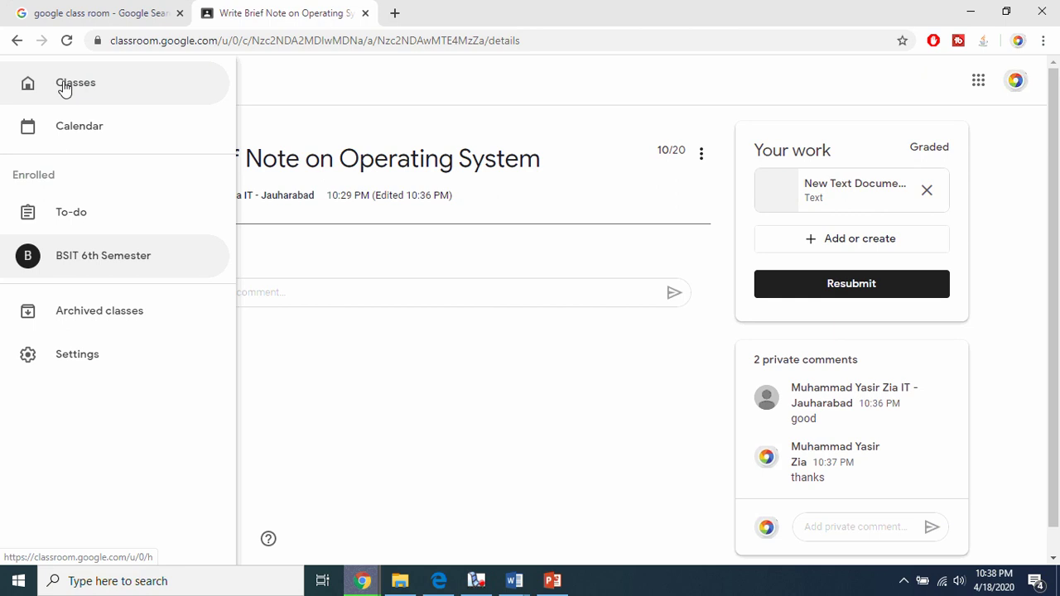
pyautogui.click(64, 88)
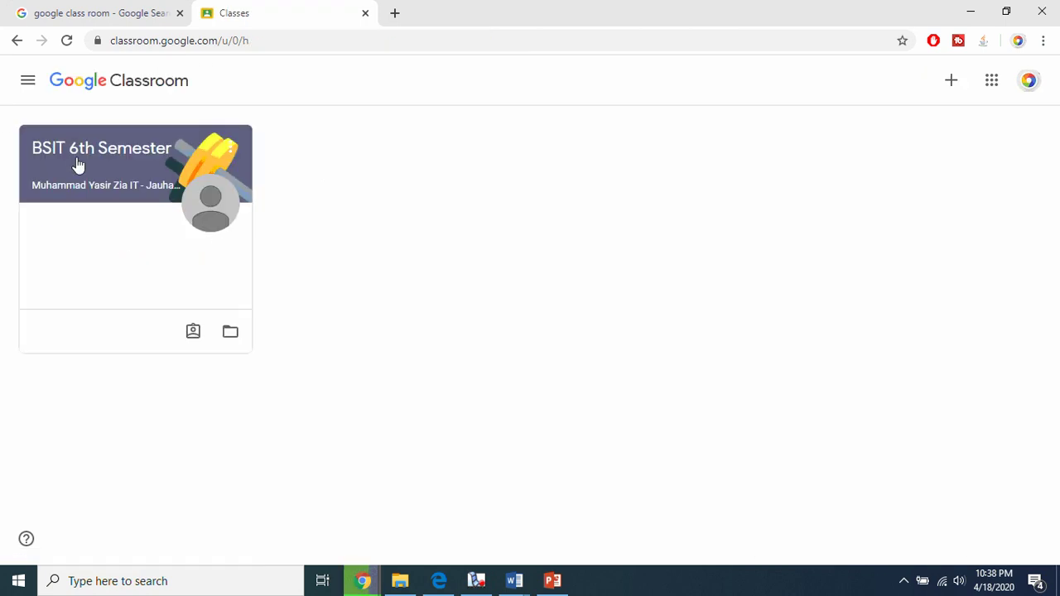
pyautogui.click(77, 162)
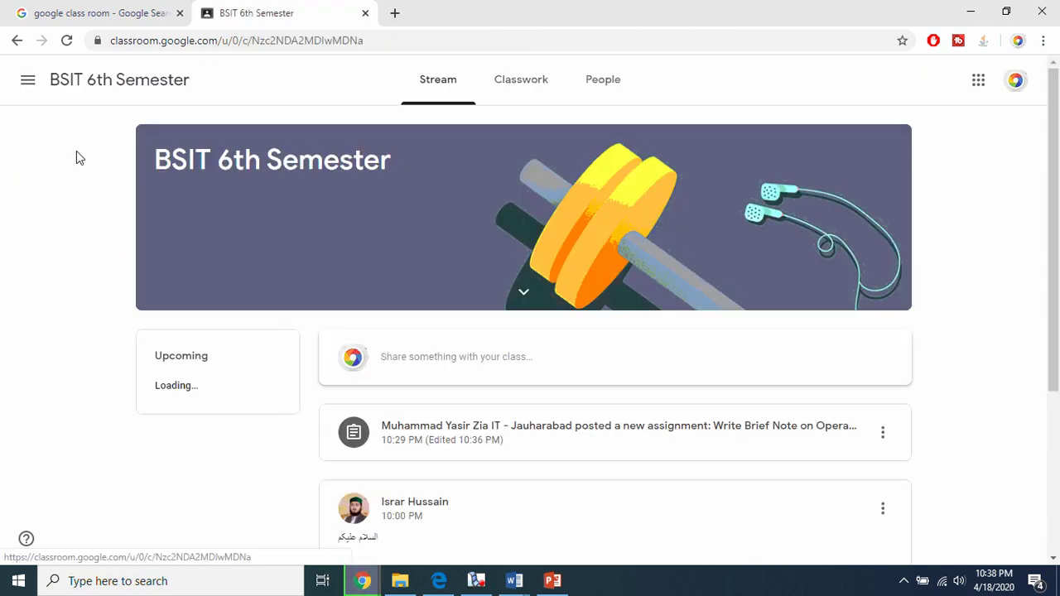
pyautogui.click(522, 91)
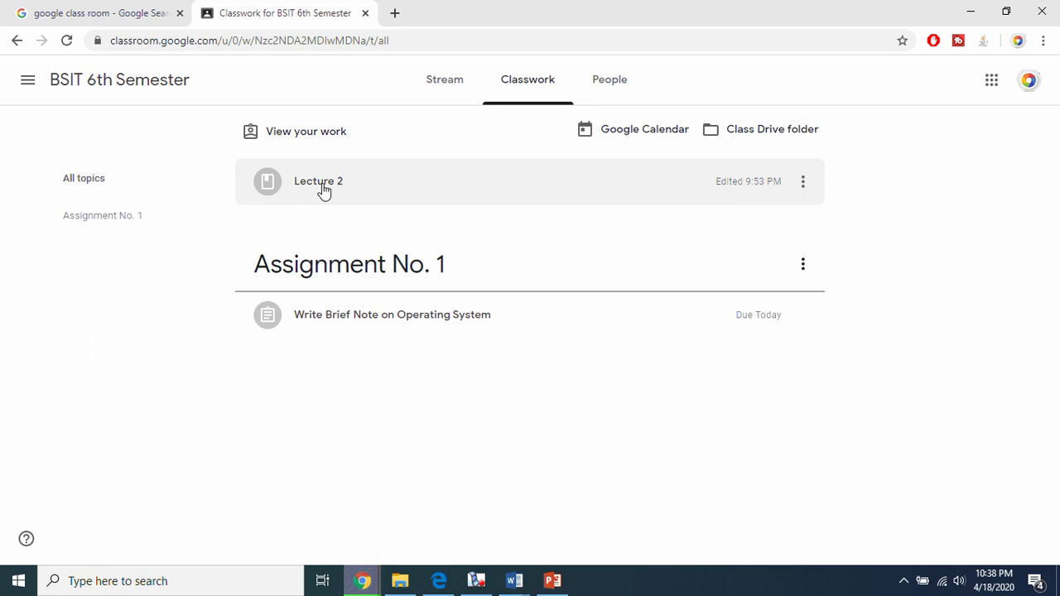
pyautogui.click(323, 190)
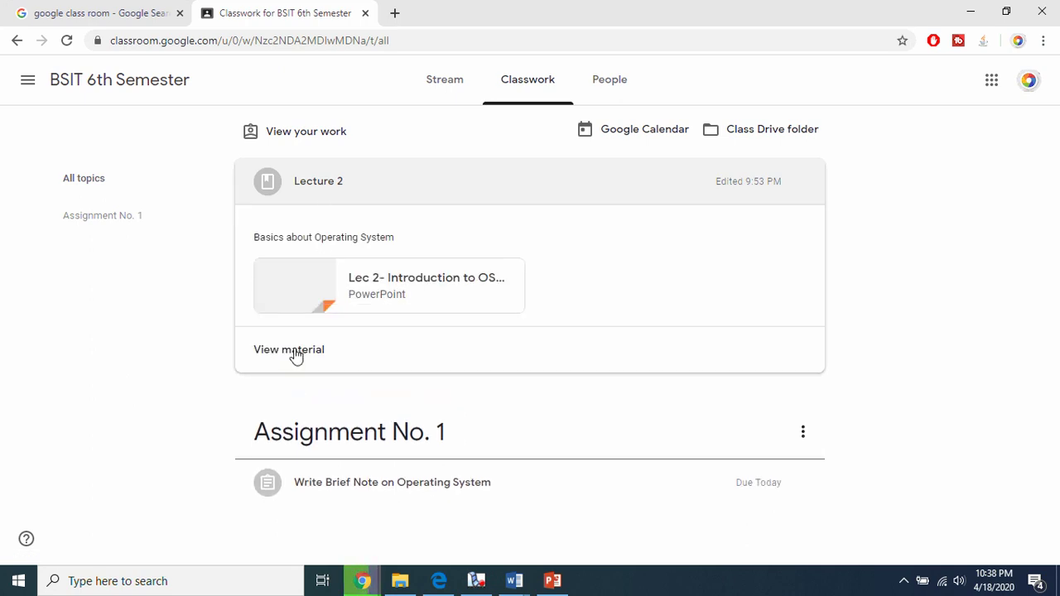
pyautogui.click(296, 351)
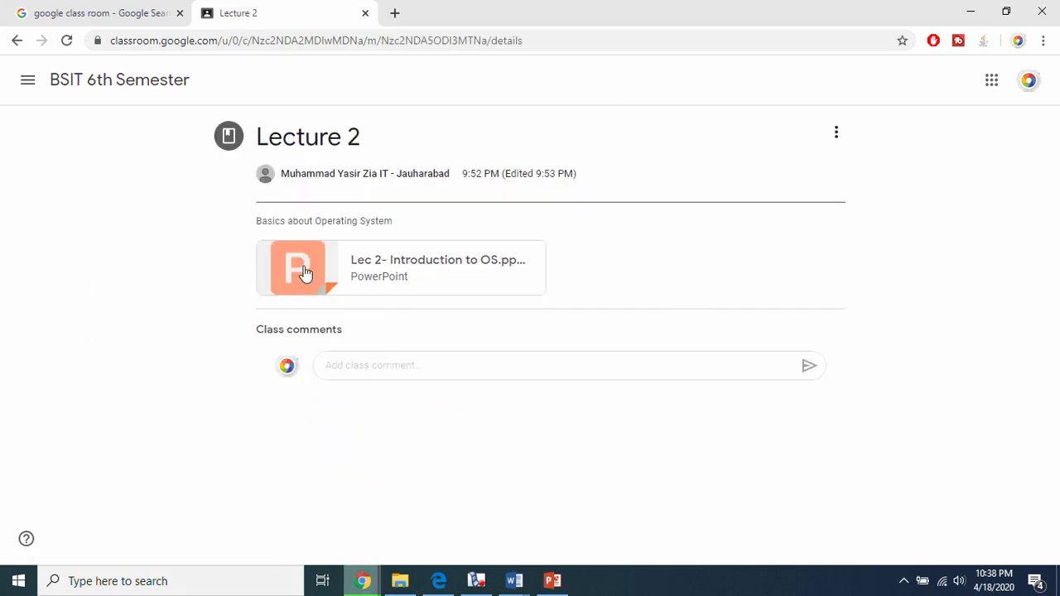
pyautogui.click(362, 368)
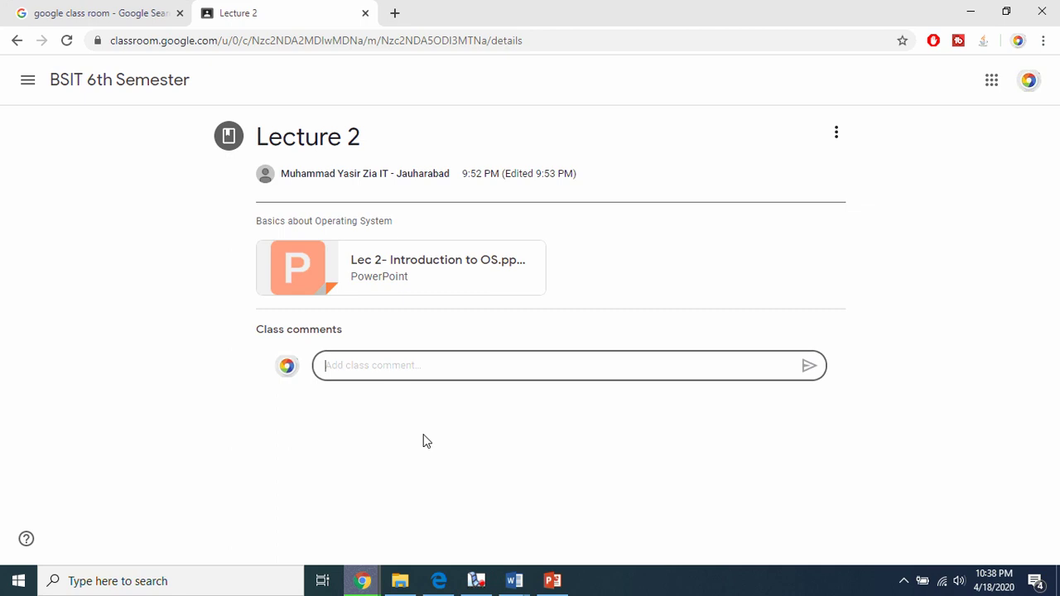
pyautogui.click(481, 578)
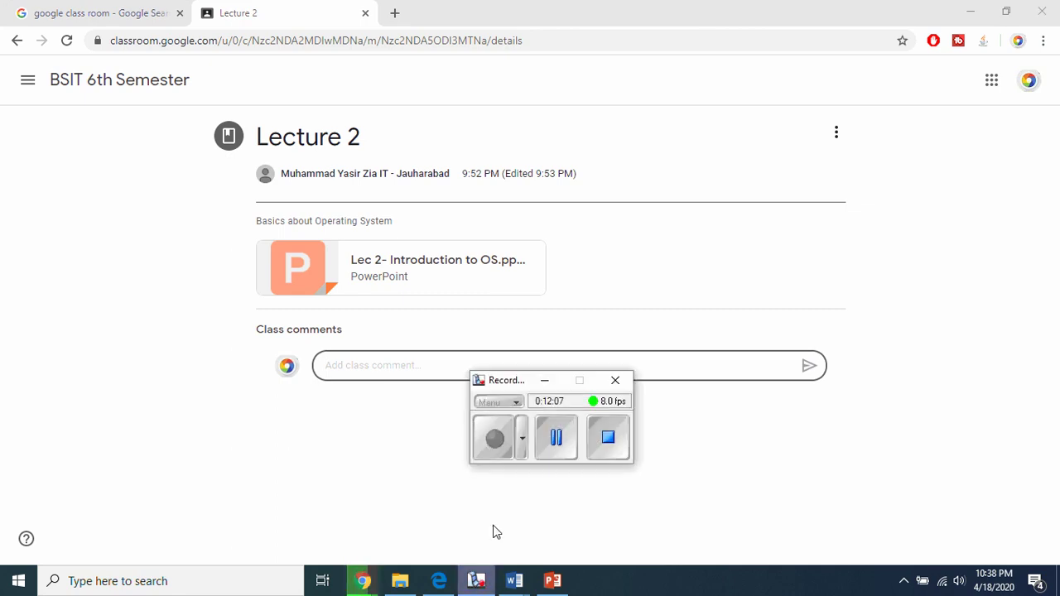